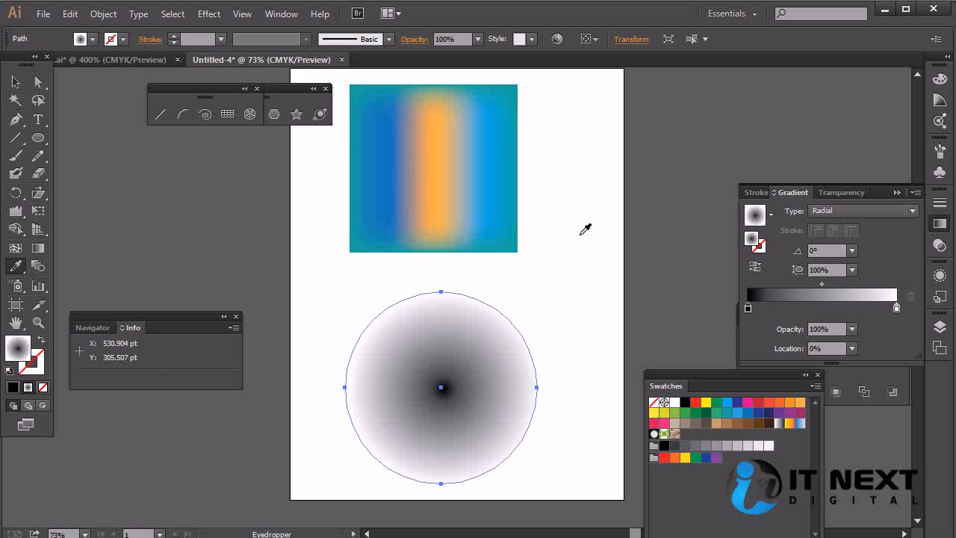
Move the radial-gradient circle left so that it overlaps the artboard's left edge
key("v")
left_click_drag(486, 336, 383, 325)
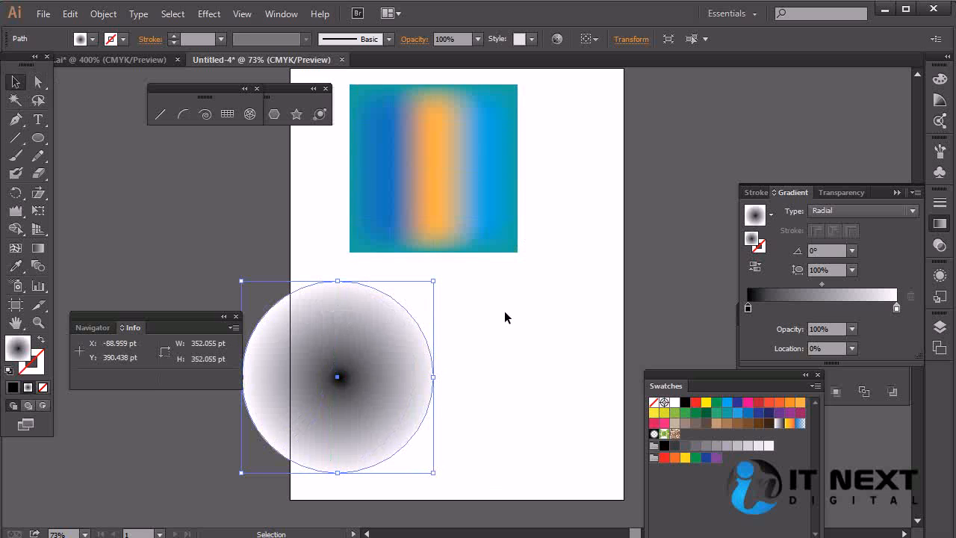
left_click_drag(39, 138, 64, 139)
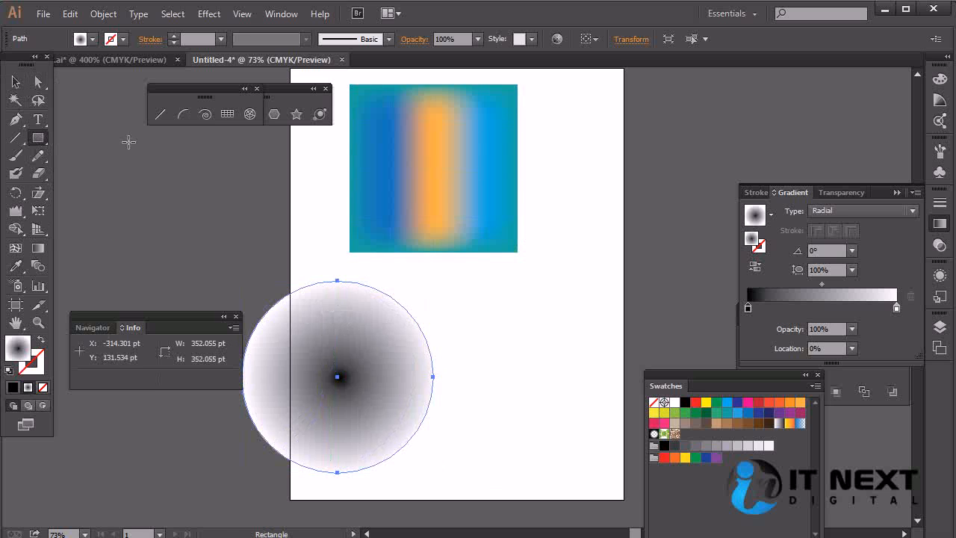
left_click_drag(466, 305, 505, 342)
left_click_drag(489, 377, 563, 451)
mouse_move(548, 287)
left_mouse_down()
mouse_move(609, 358)
mouse_move(596, 335)
left_mouse_up()
left_click(15, 83)
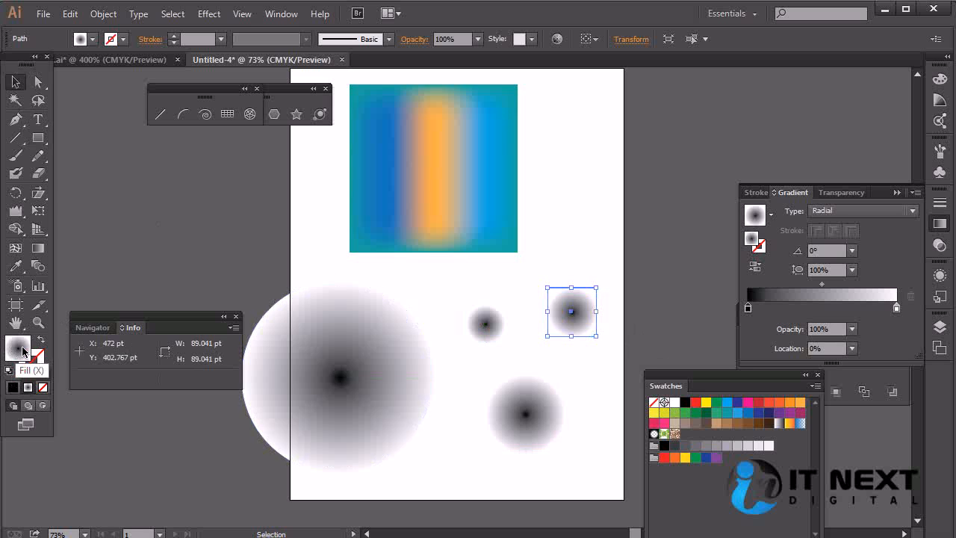
key("ctrl+z")
key("ctrl+z")
key("ctrl+z")
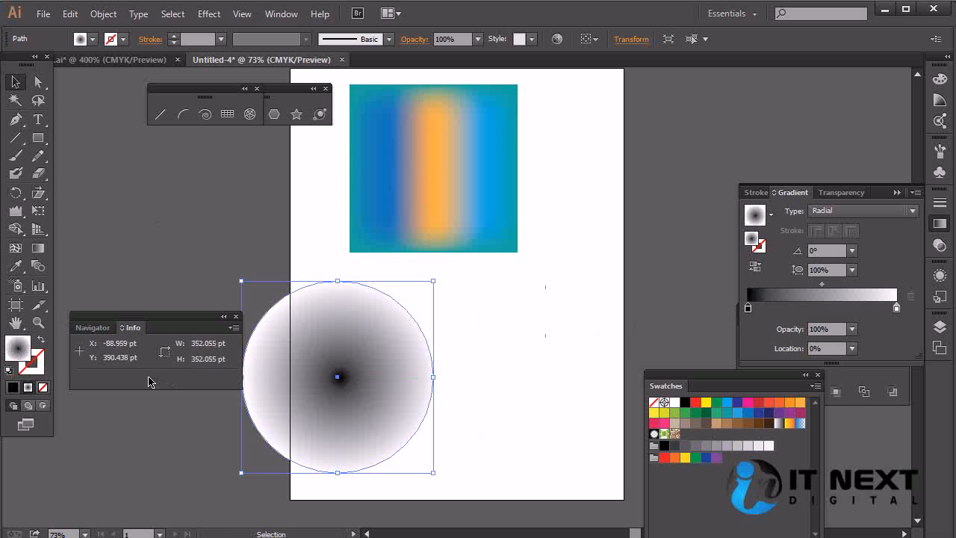
Give the circle a default white fill with no stroke and move it inside the artboard's left edge
key("d")
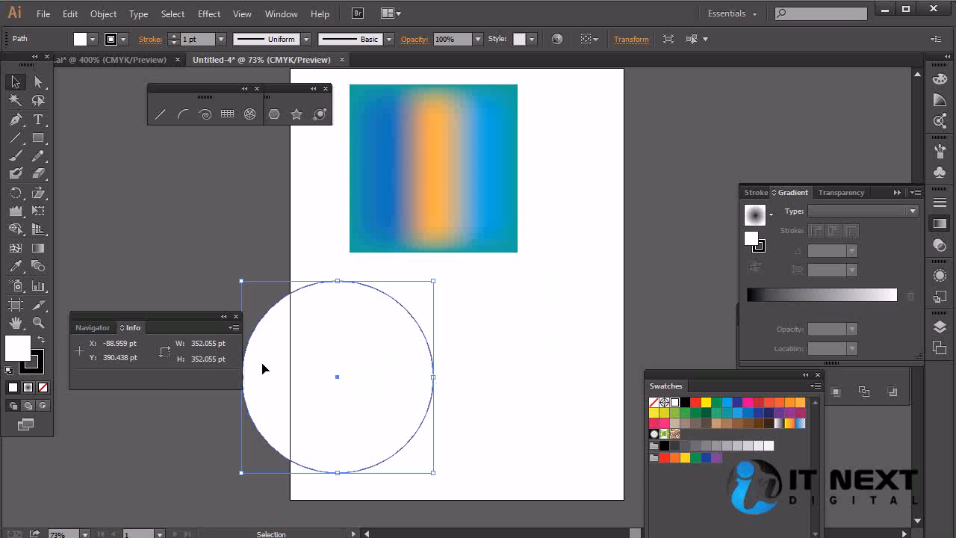
left_click(34, 377)
left_click(43, 387)
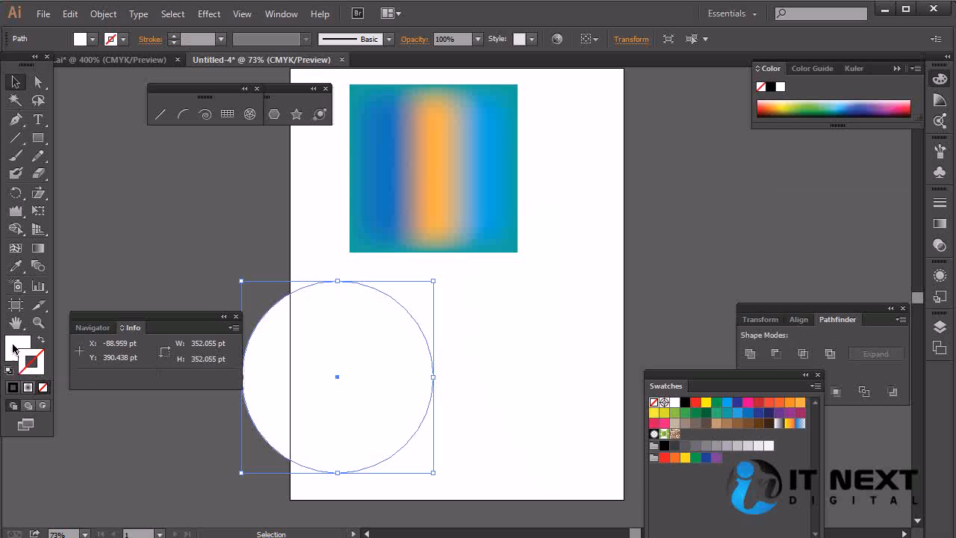
left_click_drag(401, 370, 448, 367)
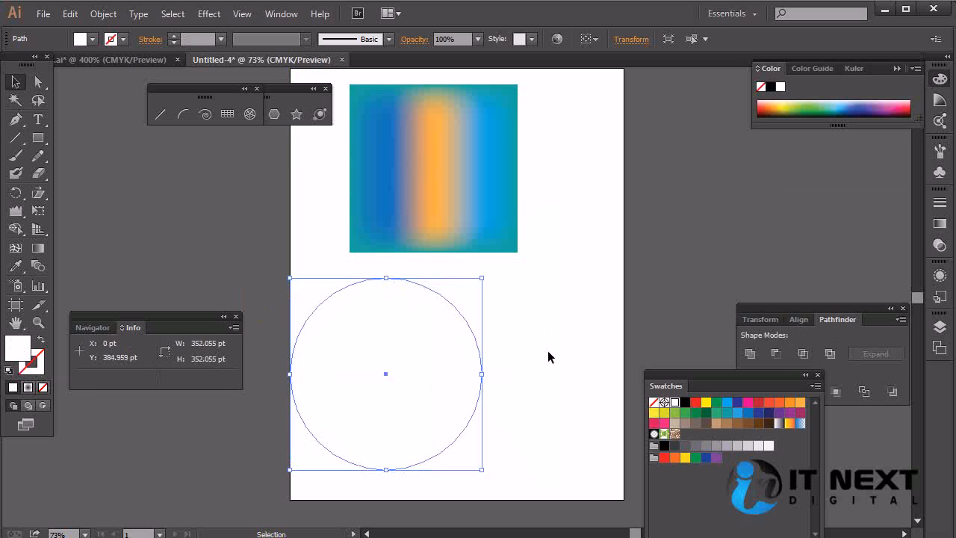
left_click(547, 350)
Draw four separate green squares without stroke below the gradient mesh, the lowest about 86 pt wide
left_click(38, 138)
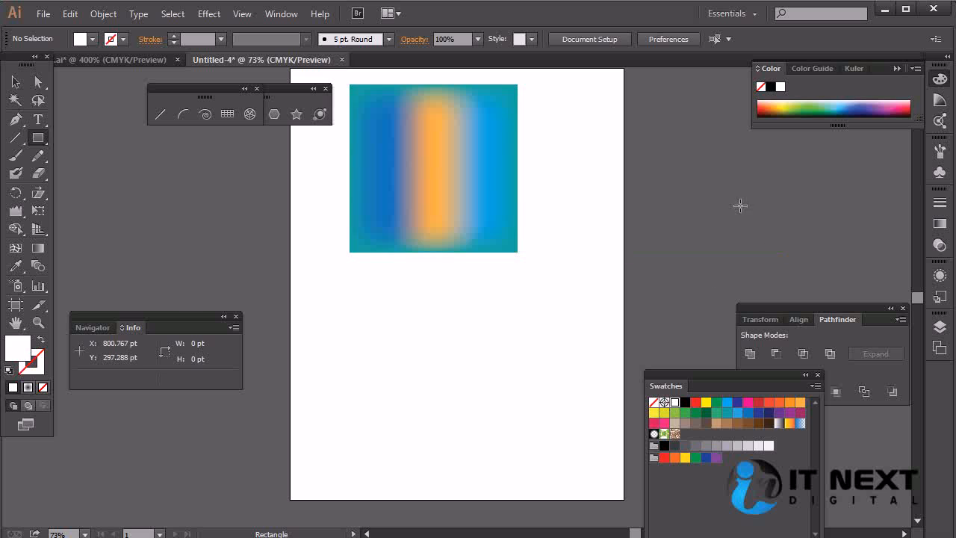
left_click(676, 412)
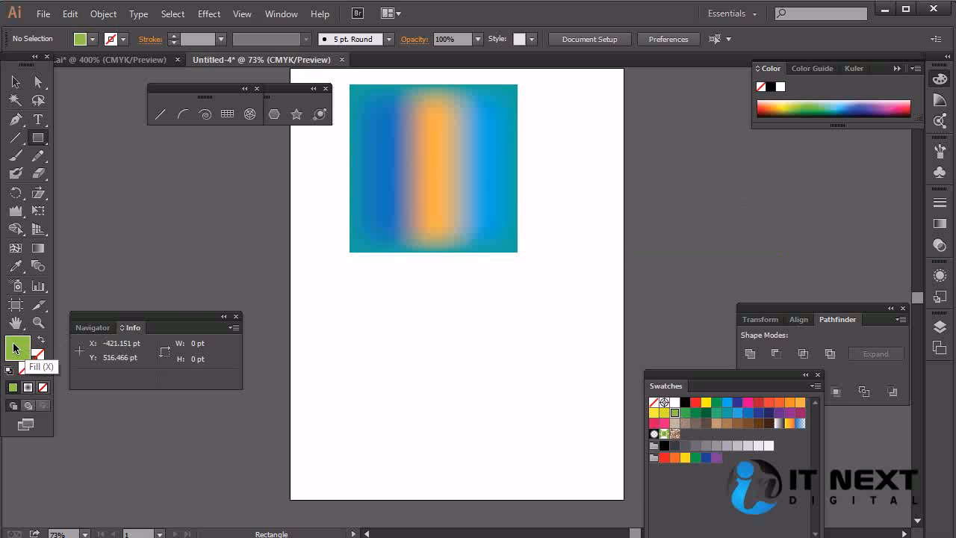
left_click_drag(470, 303, 517, 348)
left_click_drag(551, 275, 588, 311)
left_click_drag(548, 357, 589, 398)
left_click_drag(485, 391, 533, 439)
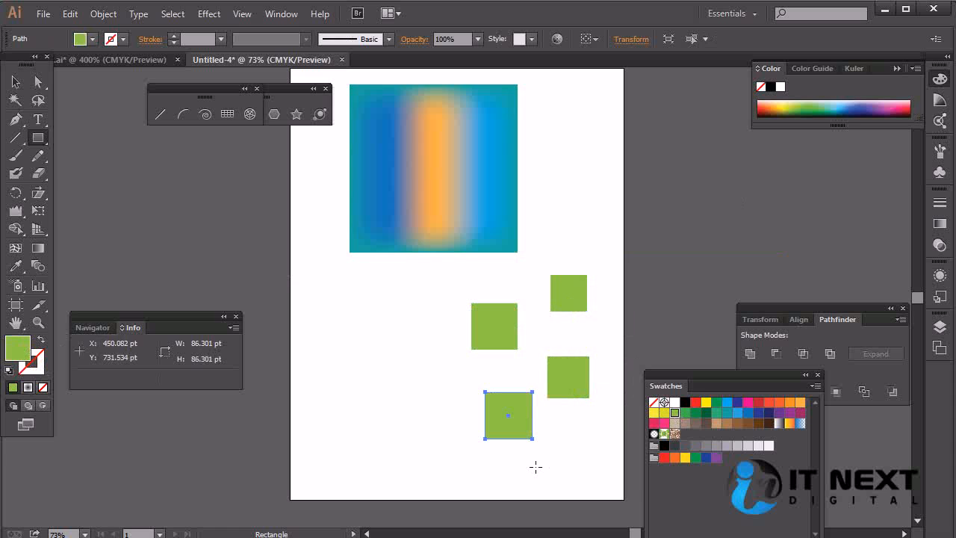
Recolour three green squares: the uppermost blue, the one at its lower left red, and the one above the lowest square orange
left_click(15, 81)
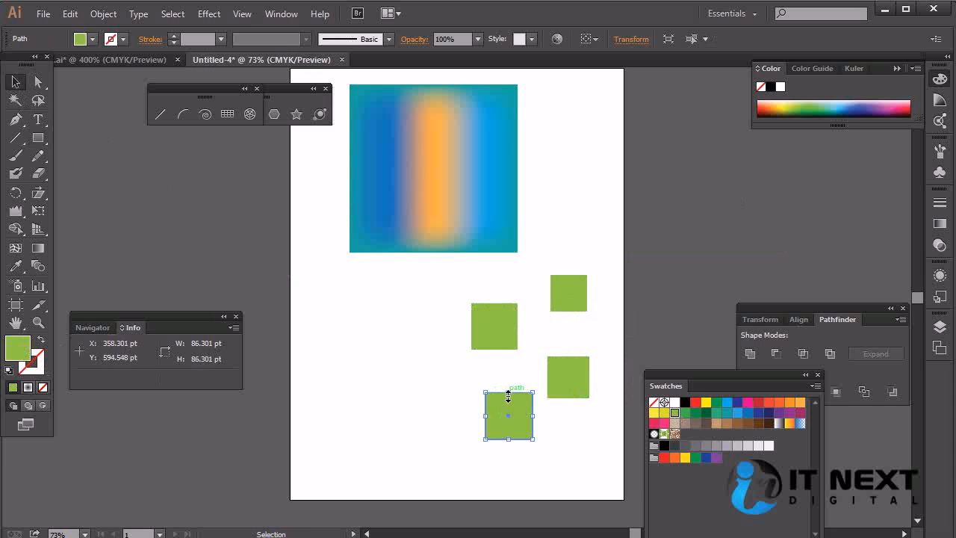
left_click(581, 293, "shift")
left_click(580, 293)
left_click(717, 404)
left_click(728, 403)
left_click(497, 326)
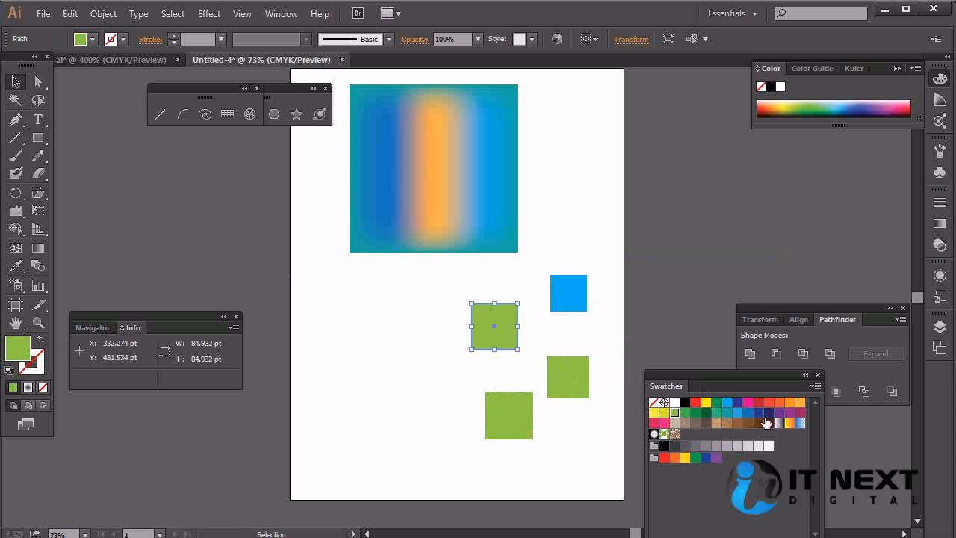
left_click(759, 402)
left_click(585, 387)
left_click(790, 402)
Try applying the blue square's colour to the green square with the Eyedropper, and undo it
left_click(523, 419)
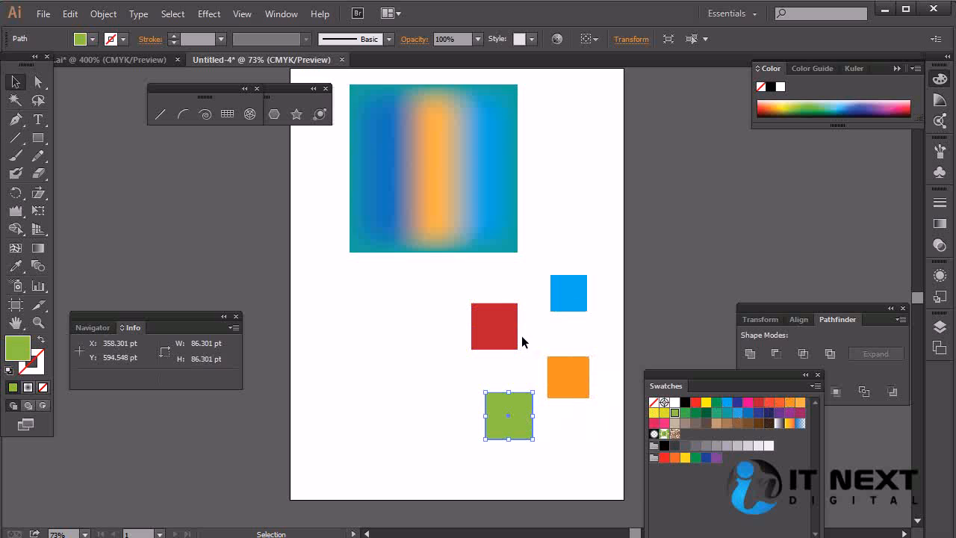
key("i")
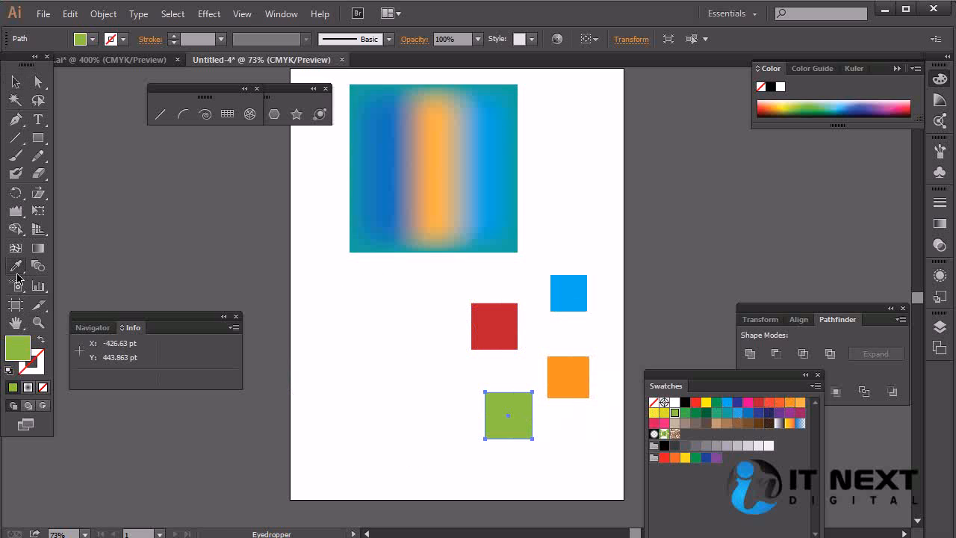
left_click(568, 293)
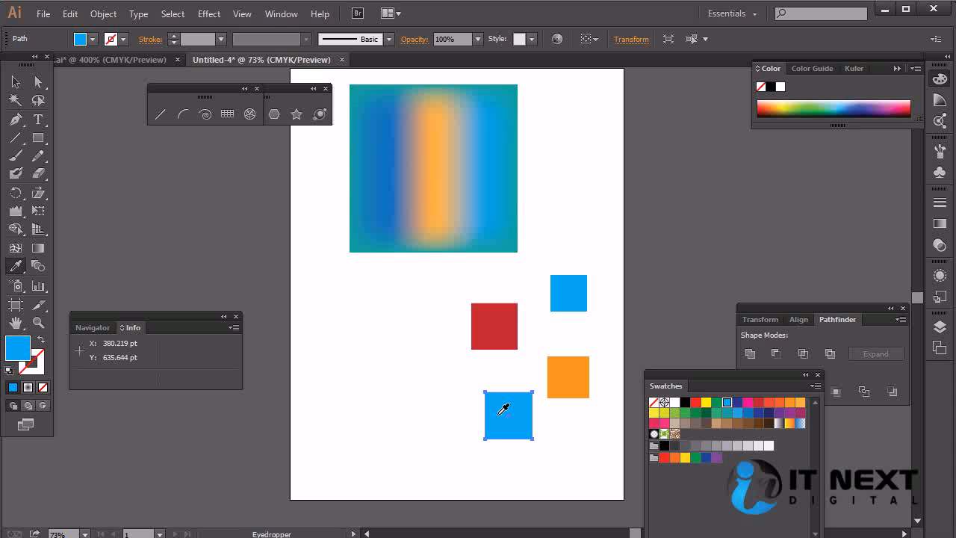
key("ctrl+z")
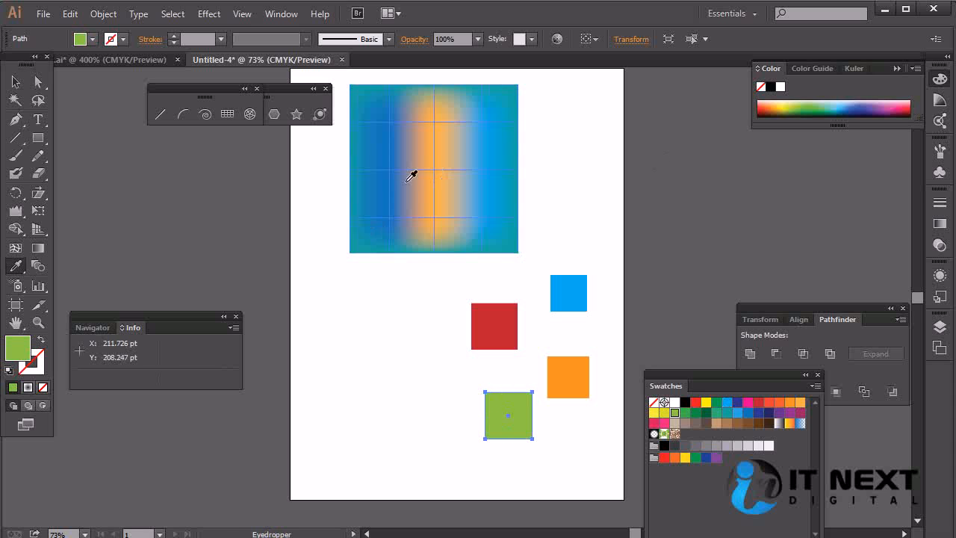
Move the gradient mesh across the artboard's left edge and draw an about 170 pt square with the yellow-to-orange-red gradient in the freed area
left_click(25, 88)
left_click_drag(481, 176, 331, 183)
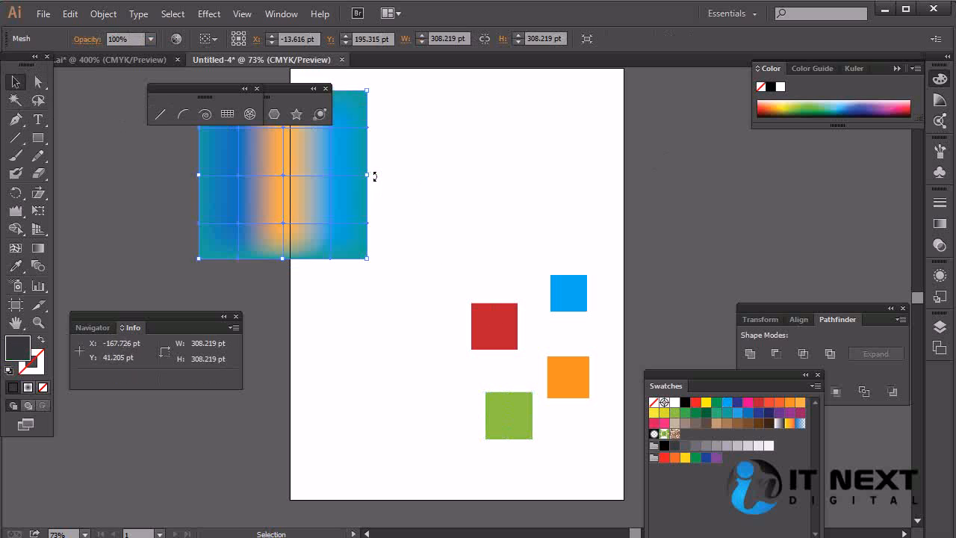
left_click(38, 138)
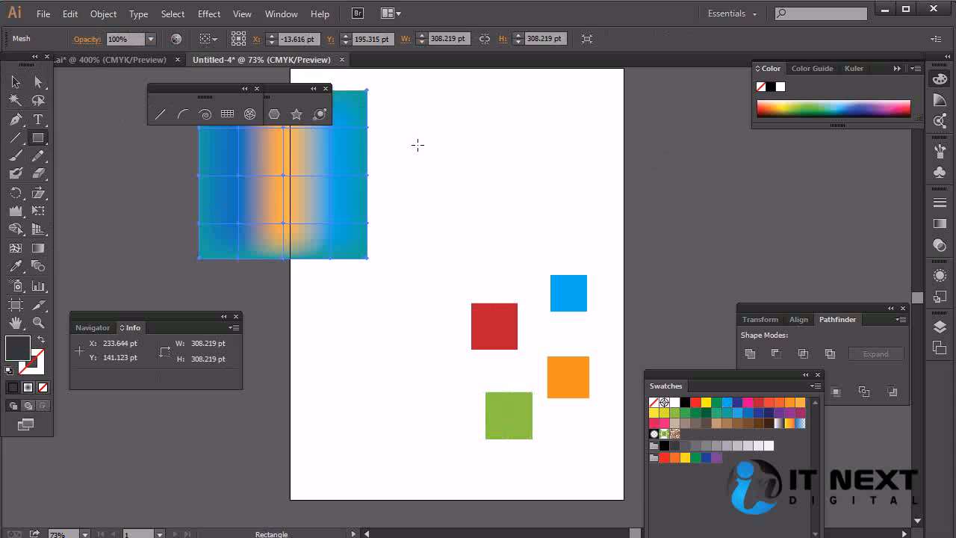
left_click_drag(440, 116, 533, 208)
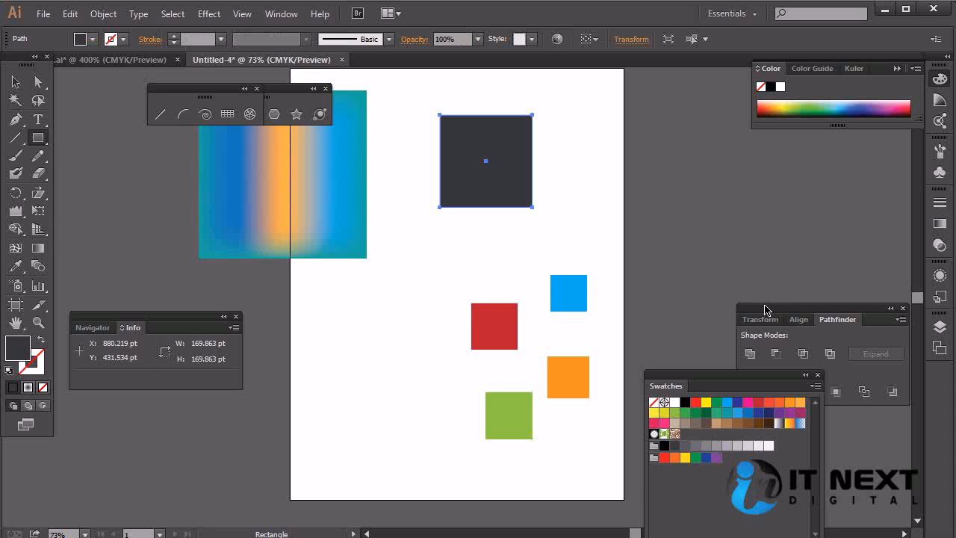
left_click(790, 423)
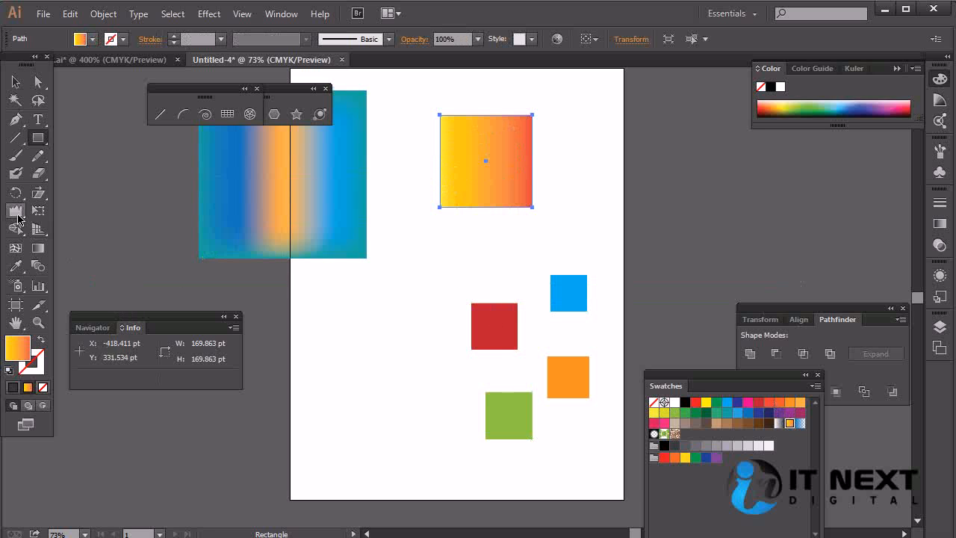
Try copying the gradient square's fill to the green square with the Eyedropper, and undo it
left_click(16, 268)
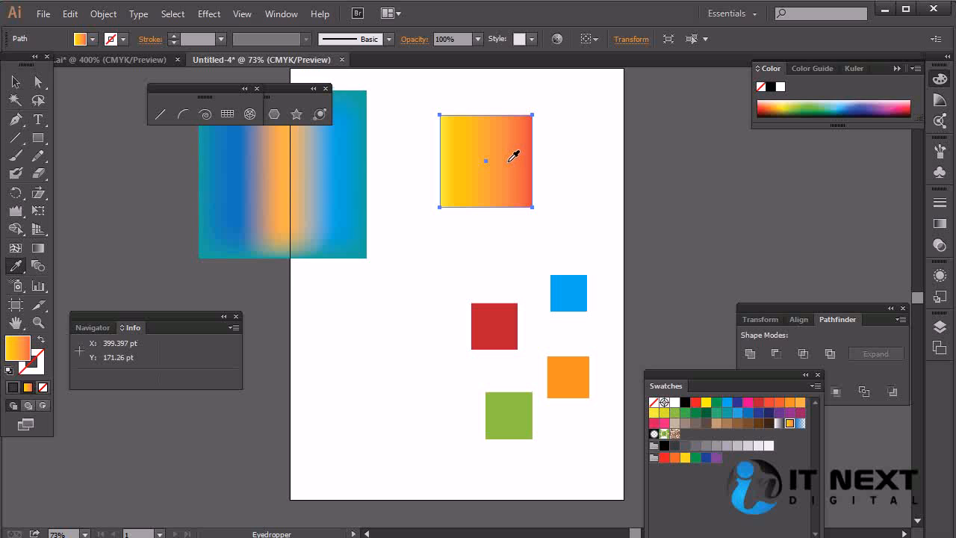
left_click(519, 432, "ctrl")
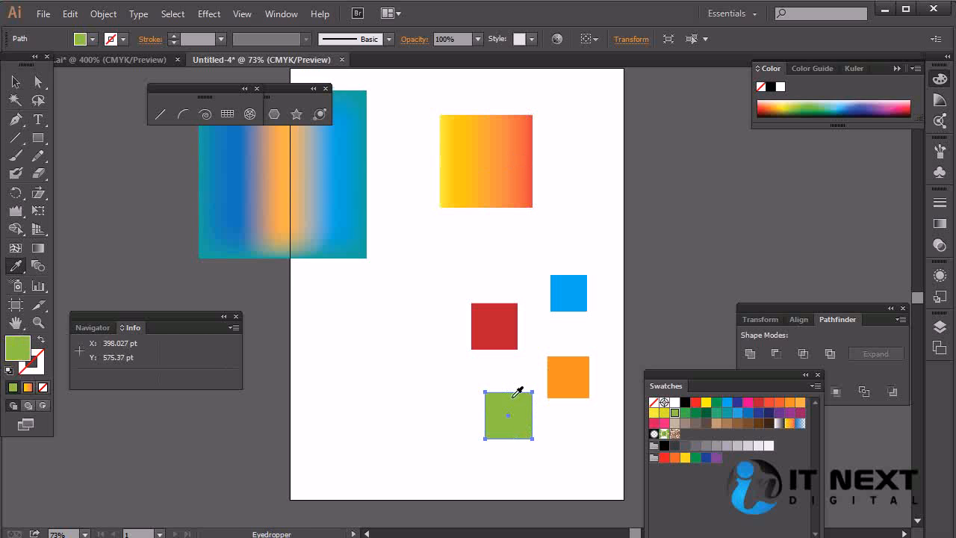
left_click(499, 148)
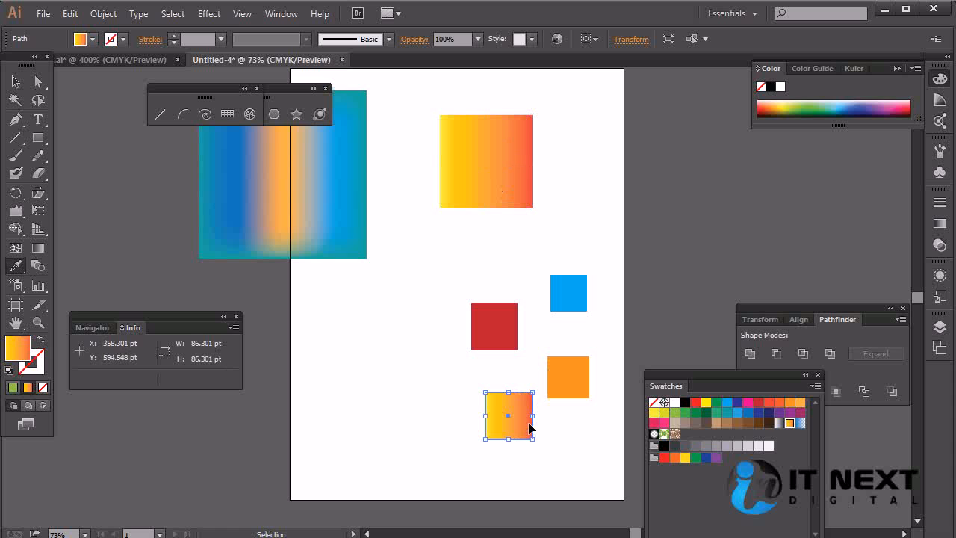
key("ctrl+z")
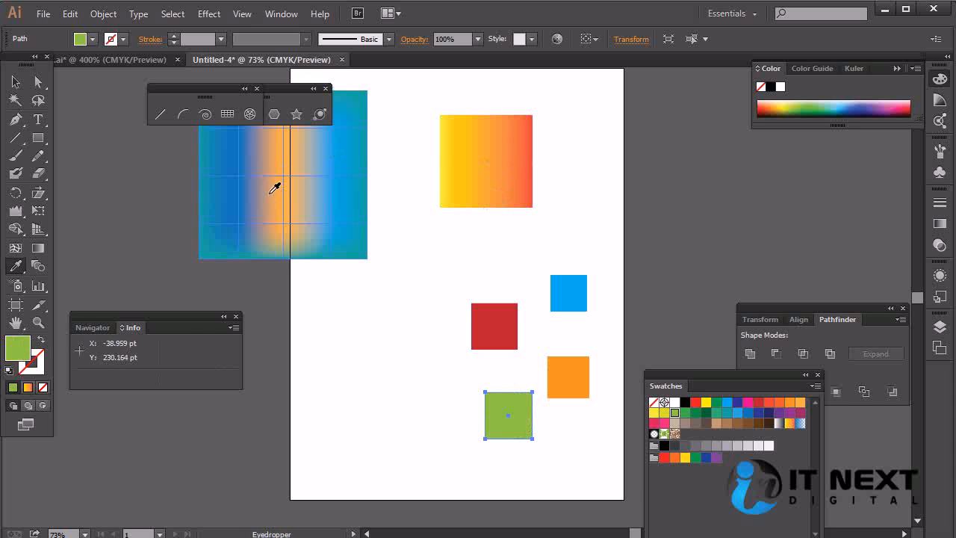
Sample colours across the gradient mesh with the Eyedropper onto the green square, ending on a light tan
left_click_drag(275, 189, 361, 154)
left_click_drag(353, 219, 282, 196)
Expand the fill of the gradient square into 255 objects and clear the selection
left_click(485, 186, "ctrl")
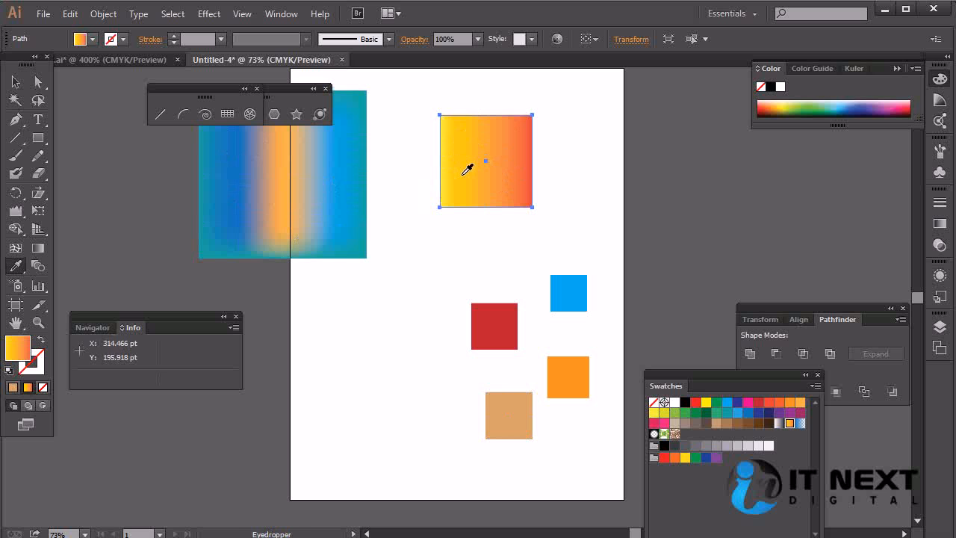
left_click(70, 15)
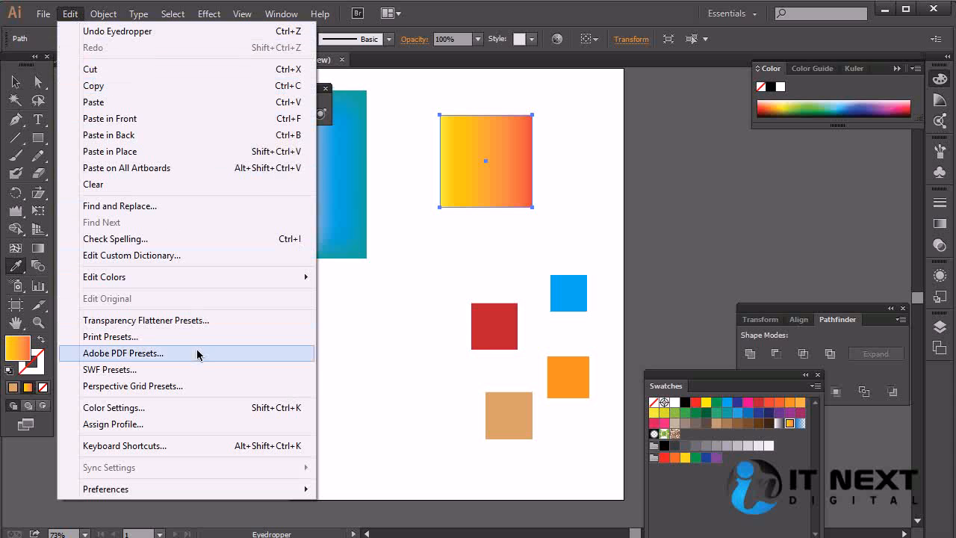
mouse_move(103, 14)
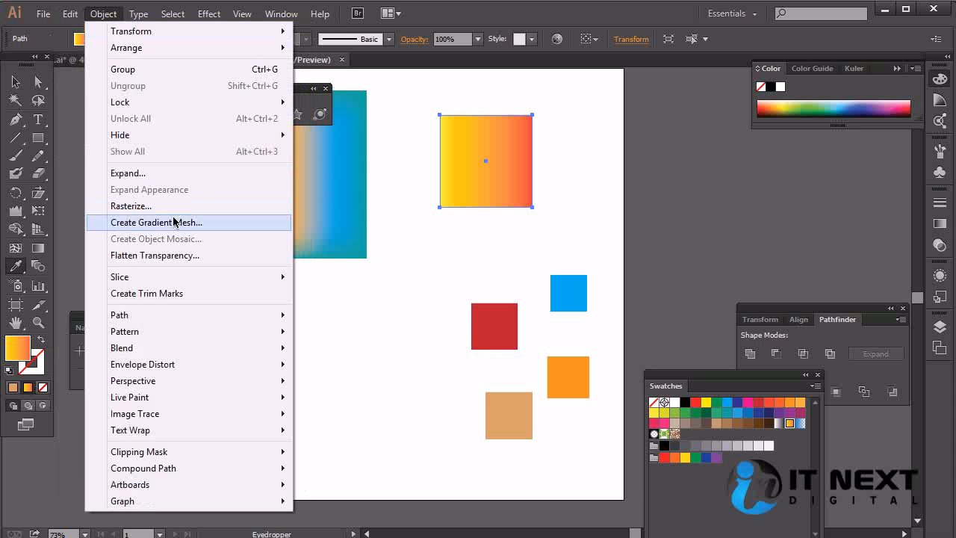
left_click(170, 175)
left_click(458, 362)
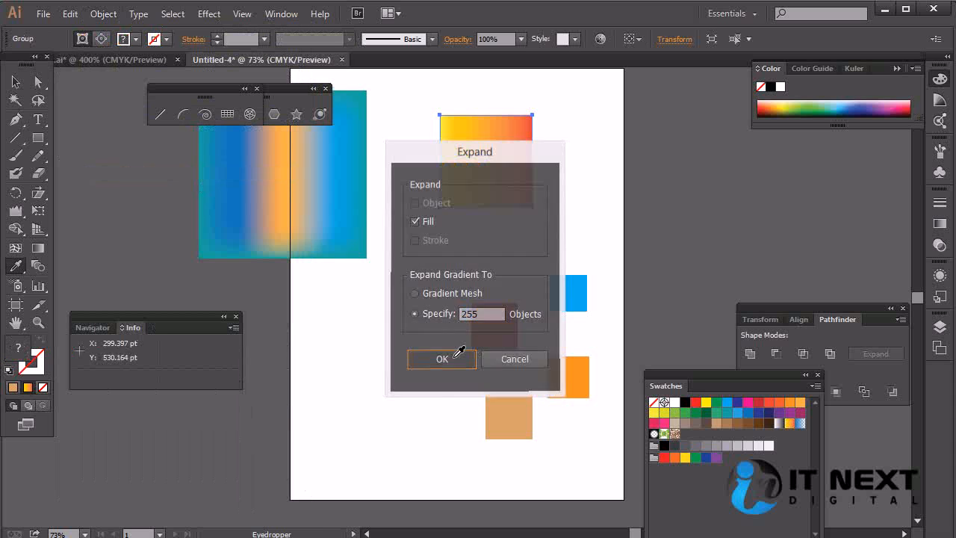
key("ctrl+shift+a")
Sample several colour strips of the expanded gradient square onto the tan square with the Eyedropper, ending on yellow-orange
left_click(521, 178)
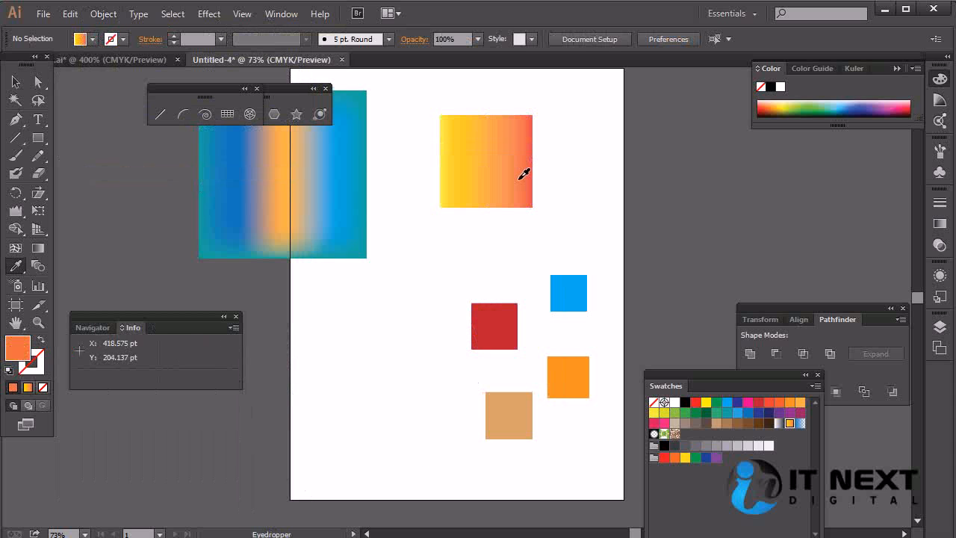
left_click(511, 410, "ctrl")
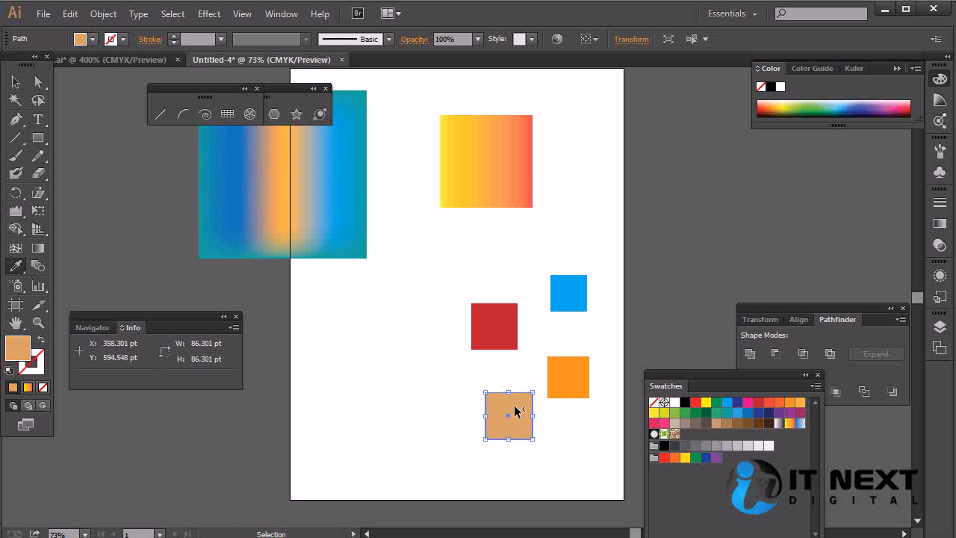
left_click(523, 178)
left_click(511, 181)
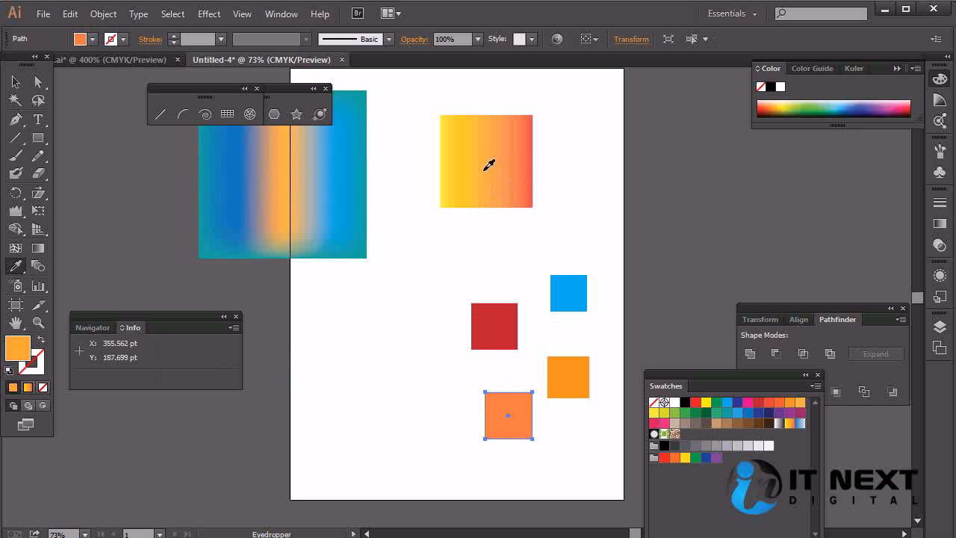
left_click(481, 168)
left_click(464, 155)
left_click(512, 124)
left_click(530, 124)
left_click(526, 184)
left_click(473, 192)
key("ctrl+plus")
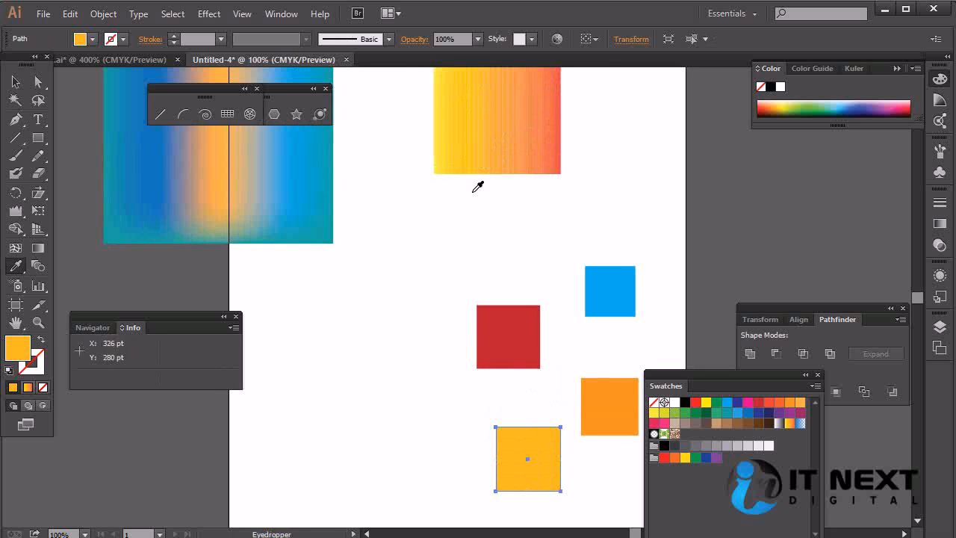
left_click_drag(484, 191, 415, 219)
left_click(472, 154)
left_click(407, 115)
left_click(432, 122)
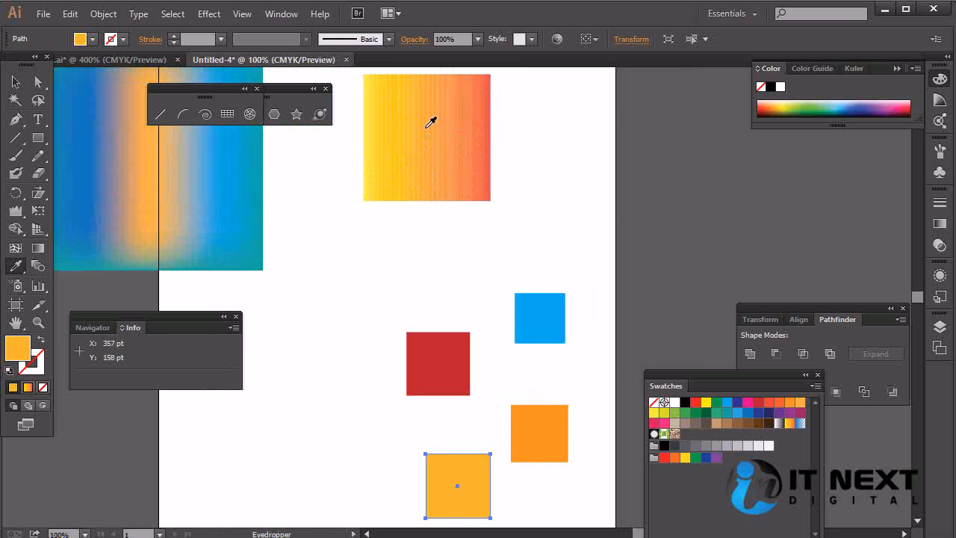
Fill the blue square with the yellow-to-orange-red gradient swatch and select the lowest yellow-orange square
left_click(540, 301, "ctrl")
left_click(791, 424)
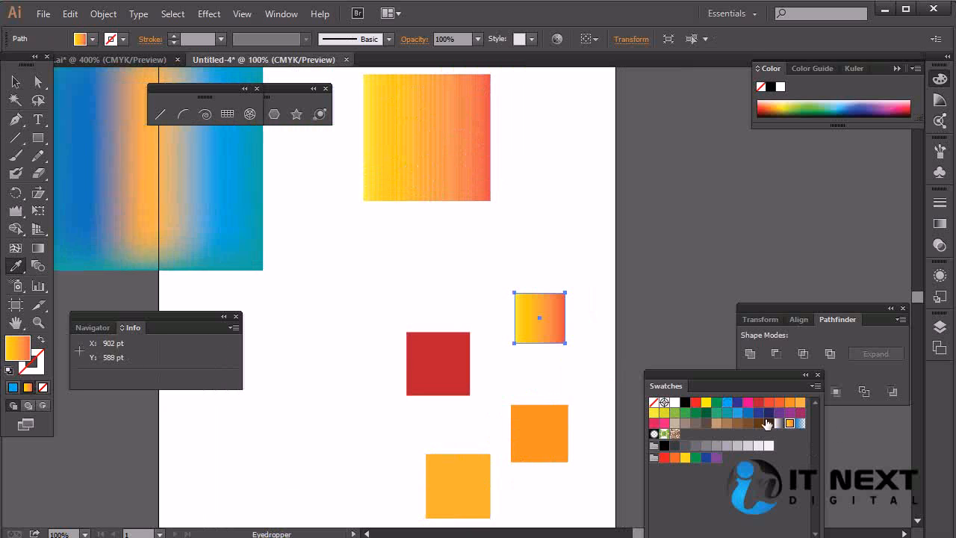
left_click(484, 478, "ctrl")
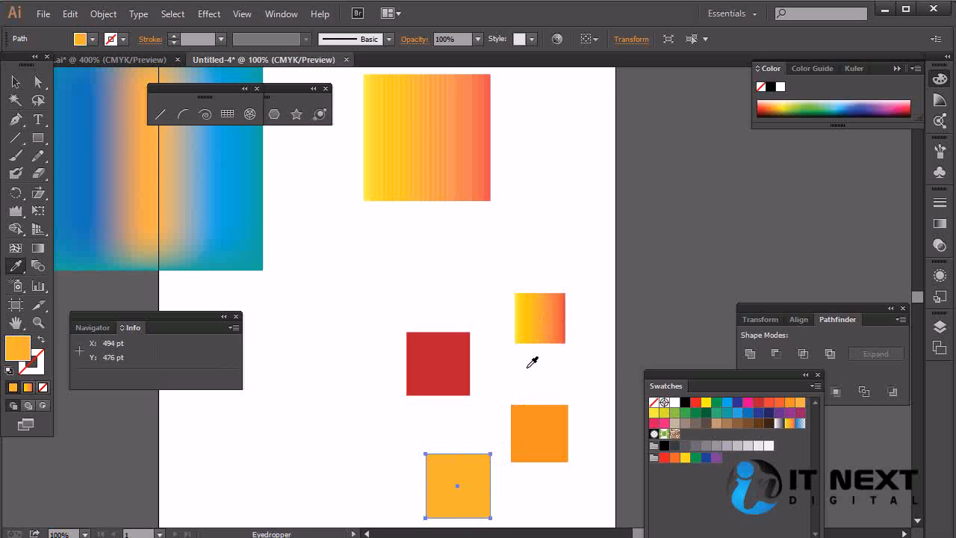
Sample the small square's gradient onto the lowest square with the Eyedropper, and single colours from the expanded gradient square, ending on tan
left_click(544, 321)
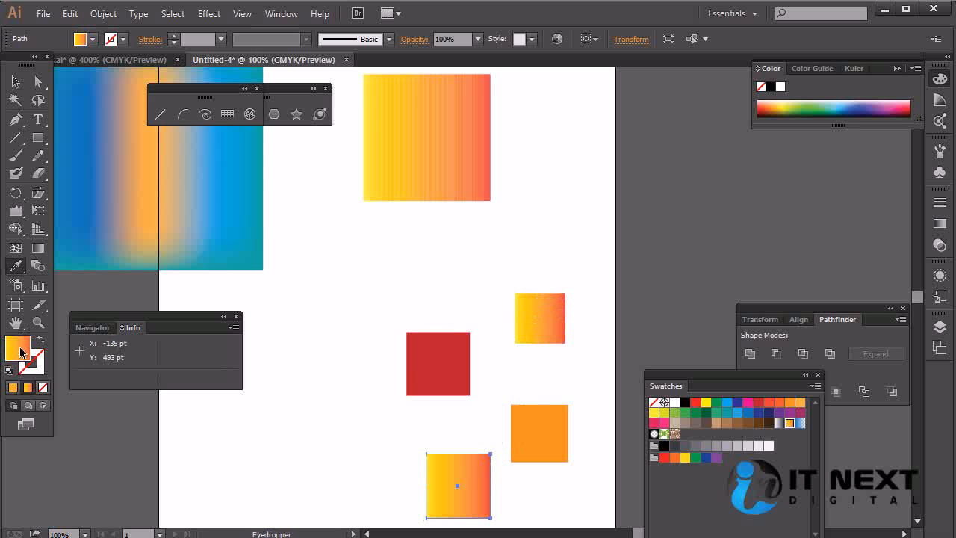
left_click(469, 157, "shift")
left_click_drag(464, 163, 397, 171)
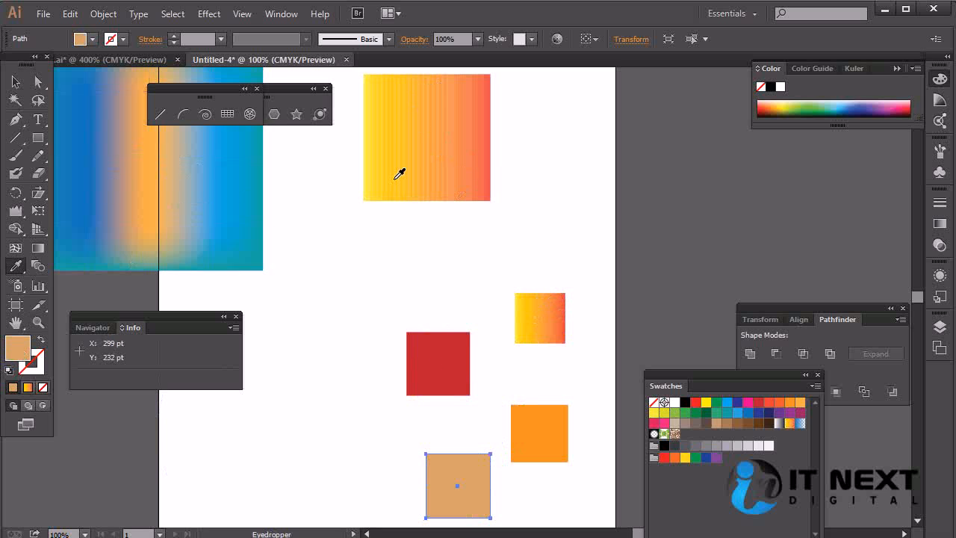
Place the image COLOURlovers.com-Vintage_Wallpaper.png from the Pictures library to the right of the expanded gradient square
left_click(42, 14)
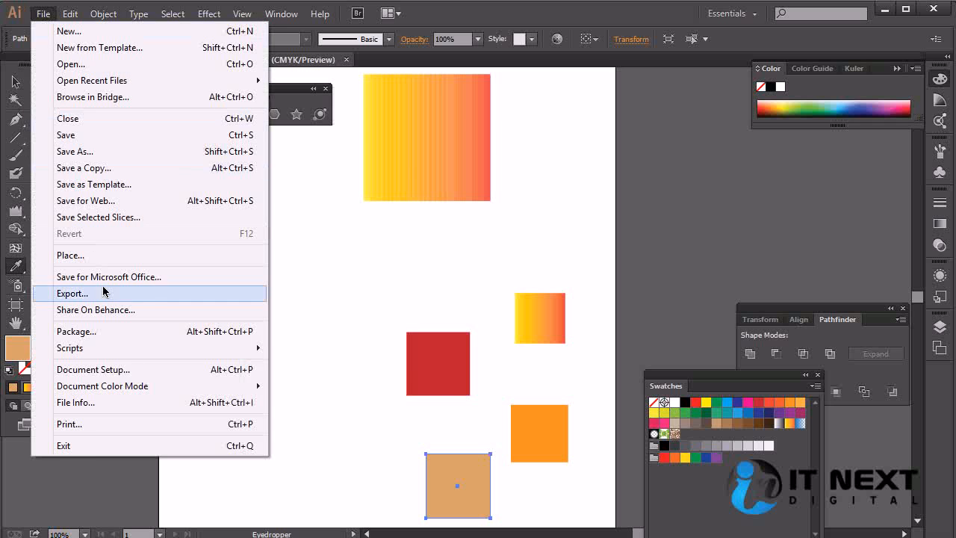
left_click(100, 255)
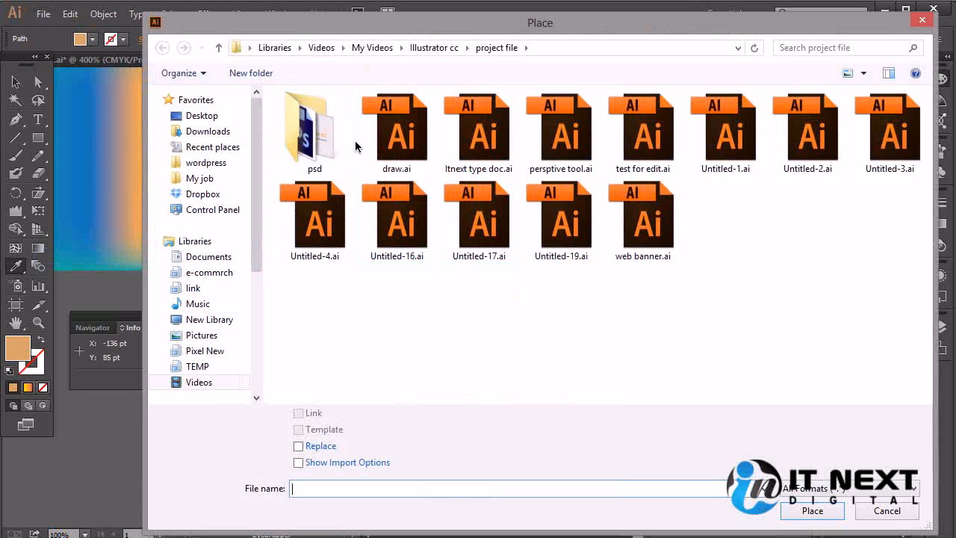
left_click(442, 47)
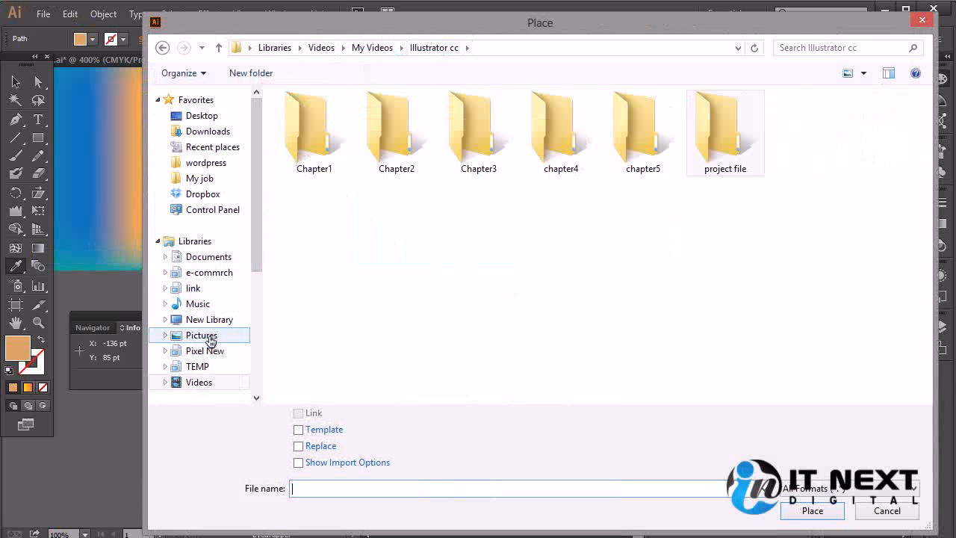
left_click(186, 336)
left_click_drag(928, 156, 929, 252)
left_click(801, 192)
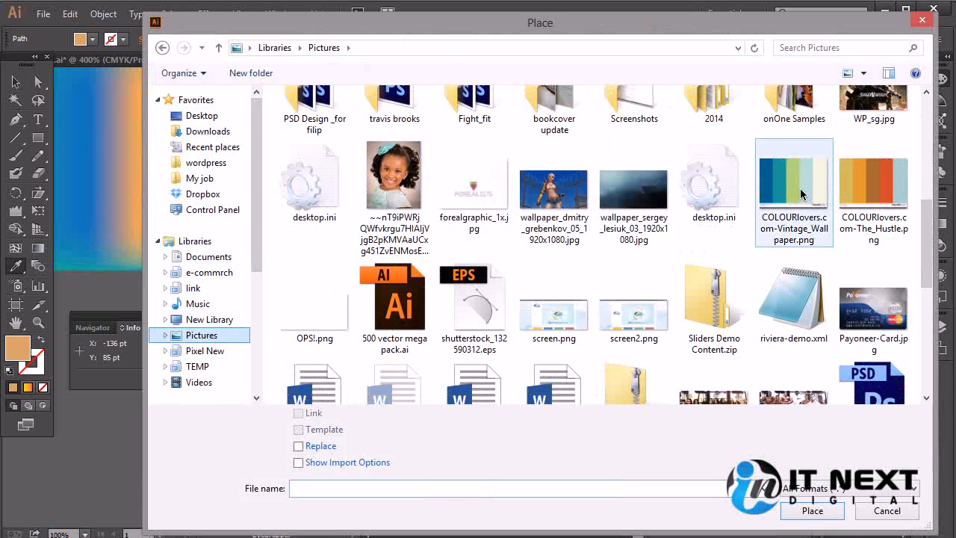
double_click(801, 193)
left_click(534, 156)
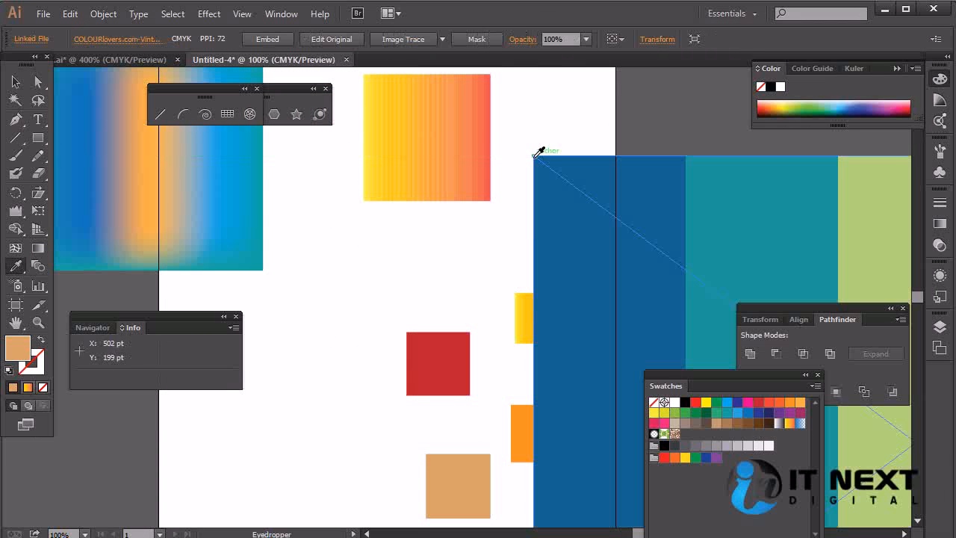
Scale the placed palette image down to about 422 × 316.5 pt and move it over the artboard's right edge, clear of the squares
left_click(15, 82)
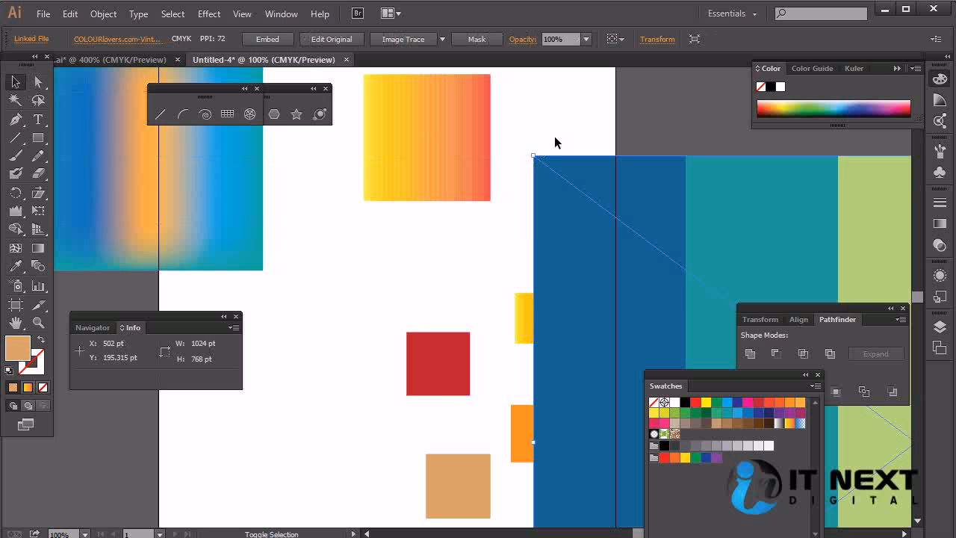
left_click_drag(537, 155, 859, 398)
left_click_drag(897, 440, 455, 263)
left_click_drag(545, 242, 761, 192)
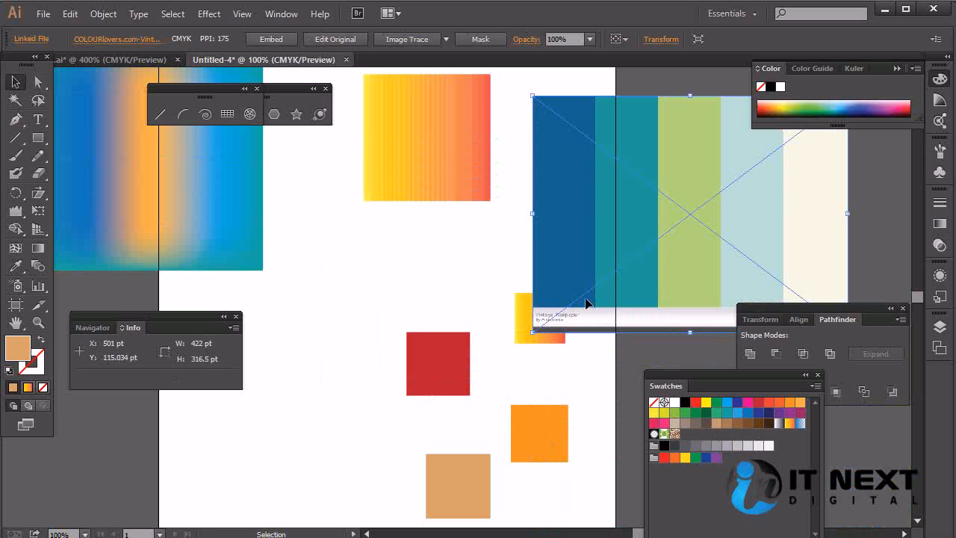
left_click_drag(603, 232, 672, 218)
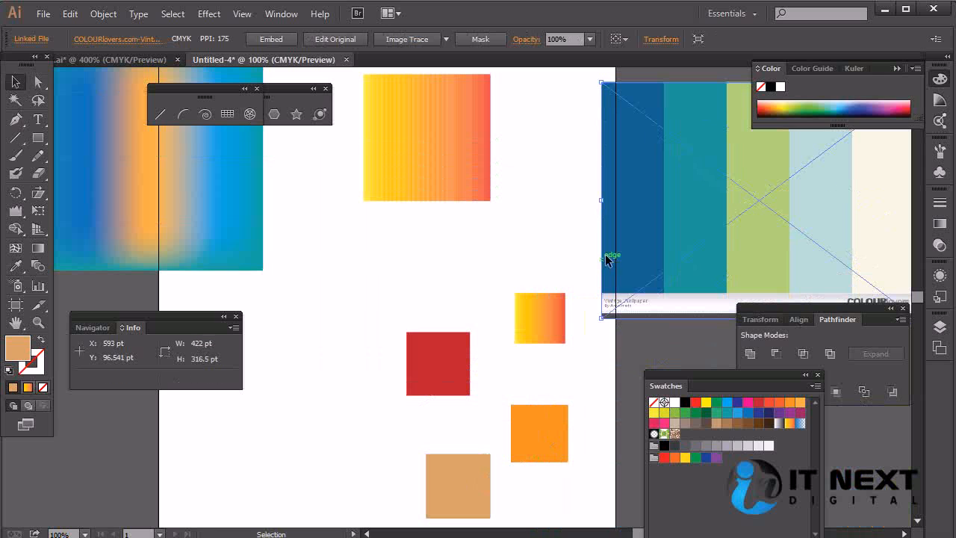
Sample the palette image's dark blue onto the small gradient square and its teal onto the orange square with the Eyedropper
left_click(556, 310)
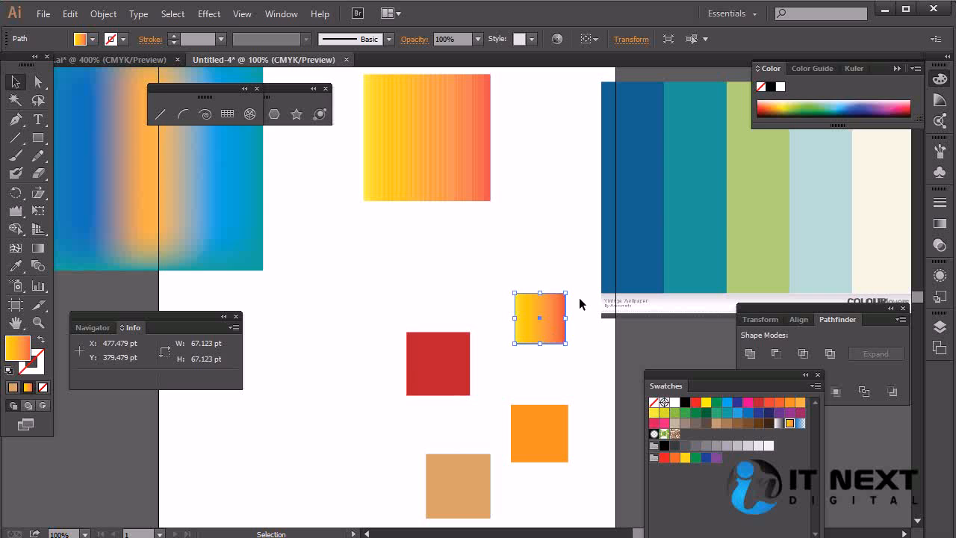
key("i")
left_click(646, 187)
left_click(543, 436, "ctrl")
left_click(687, 186)
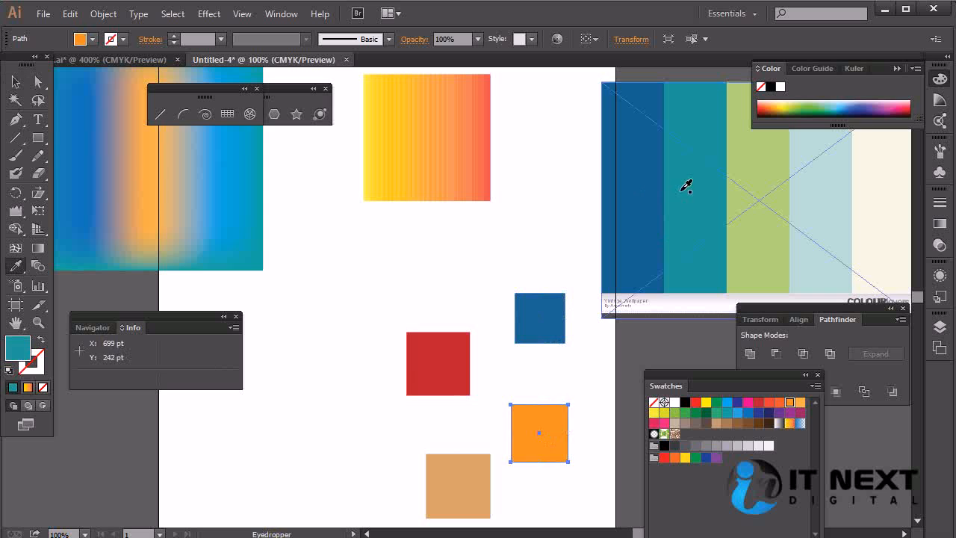
Sample the palette image's light green onto the tan square and its cream onto the red square
left_click(475, 471, "ctrl")
left_click(758, 229)
left_click(449, 360, "ctrl")
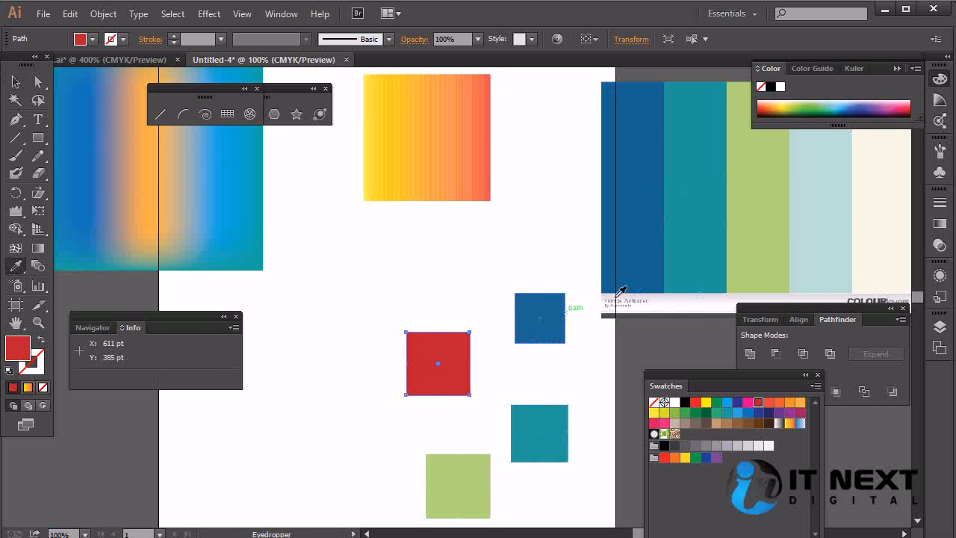
left_click(884, 213)
Move the blue square up between the expanded gradient and cream squares, and review what the Eyedropper picks up and applies
left_click_drag(545, 323, 420, 278)
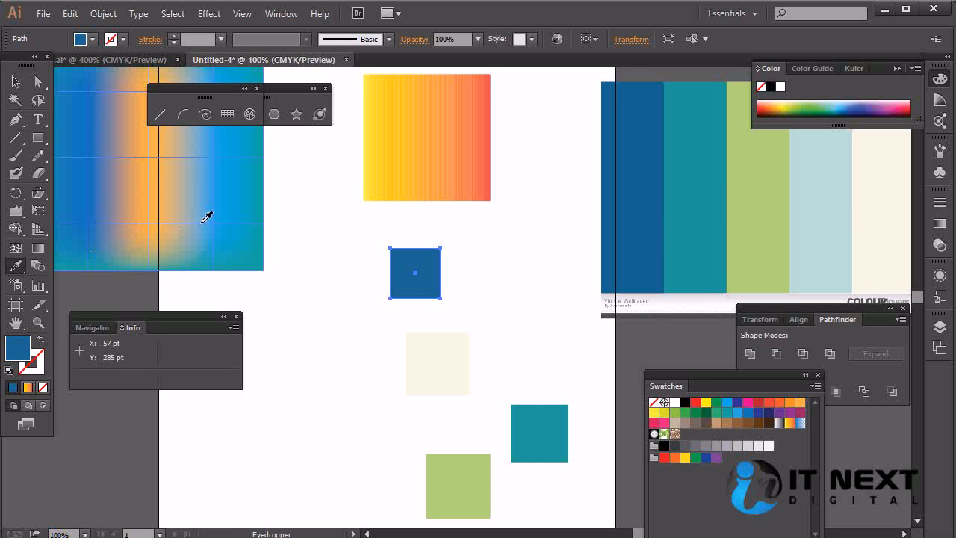
double_click(15, 266)
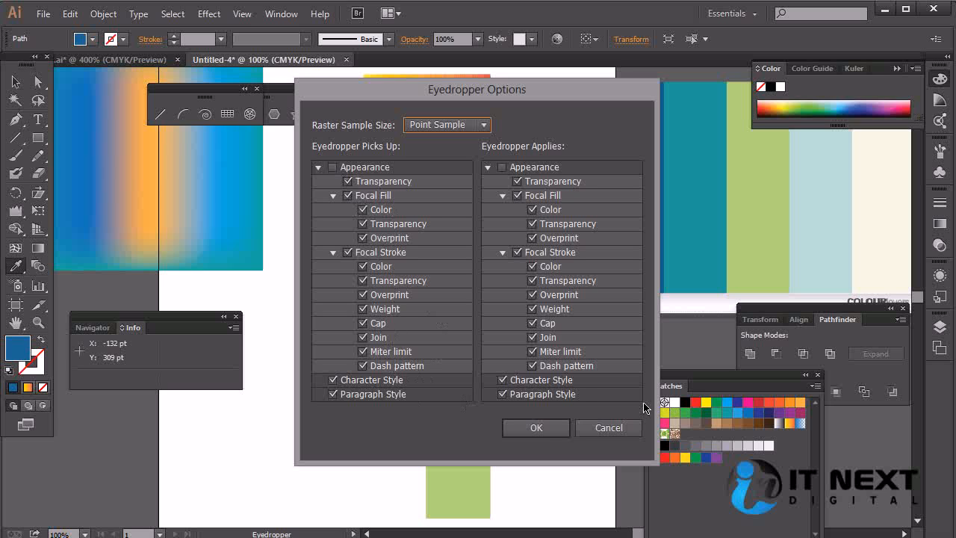
left_click(552, 432)
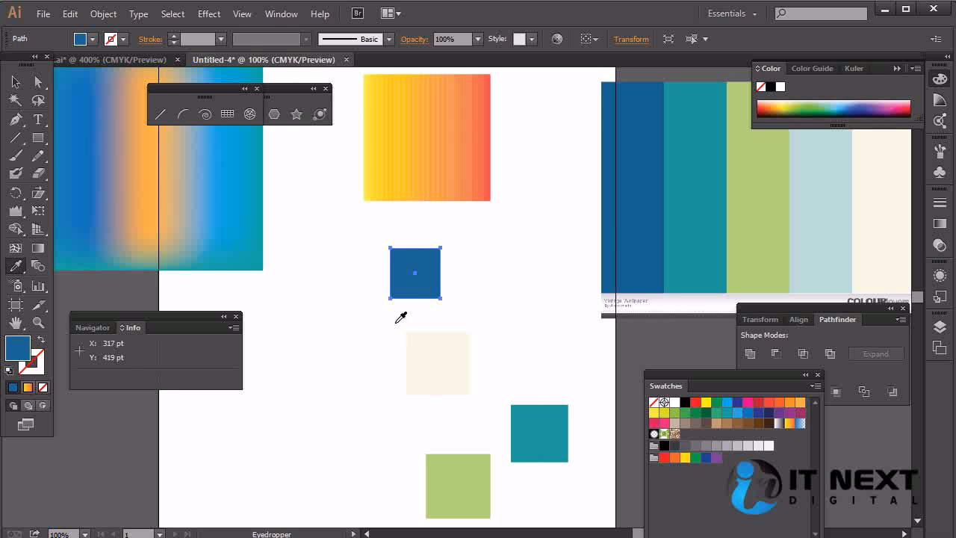
Add the text "good morning" to the right of the blue square and set its font style to Italic
key("t")
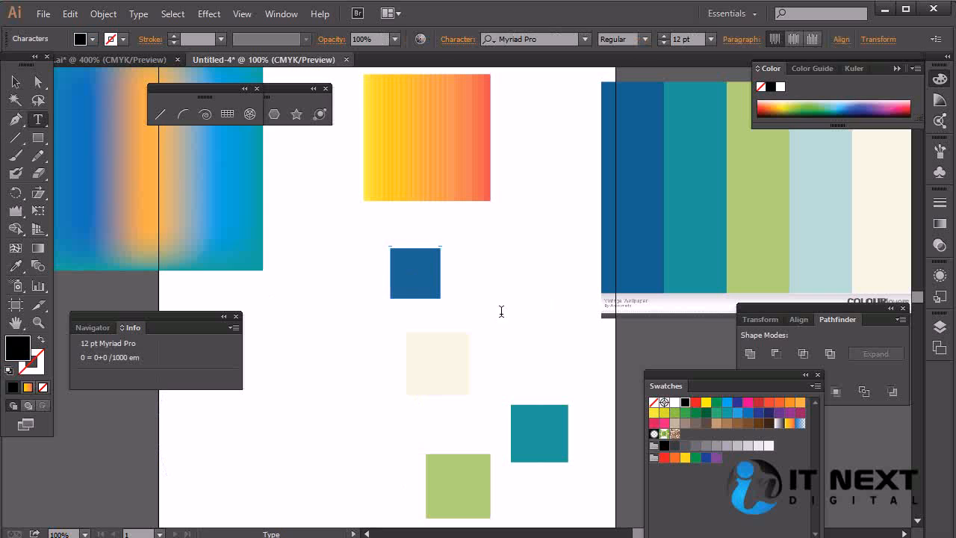
key("ctrl+z")
left_click(499, 264)
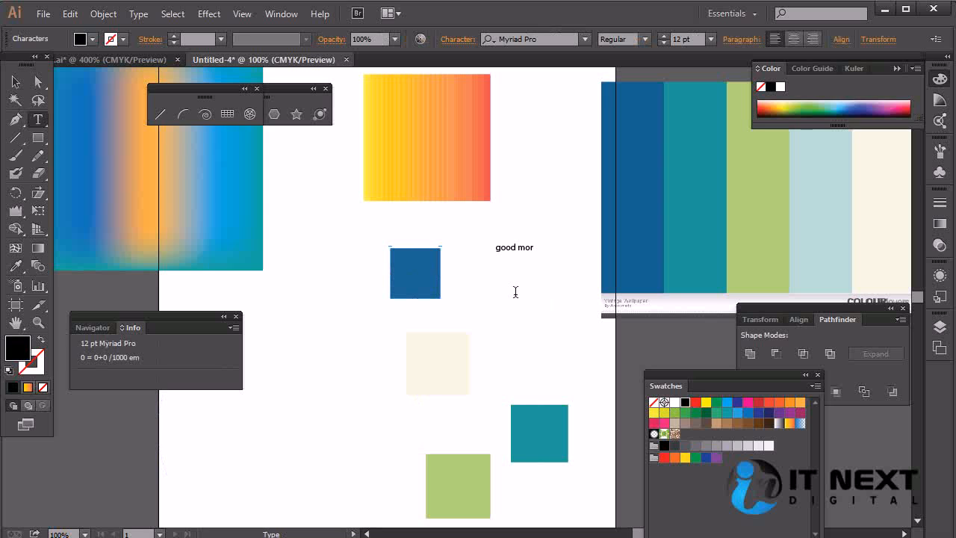
triple_click(535, 249)
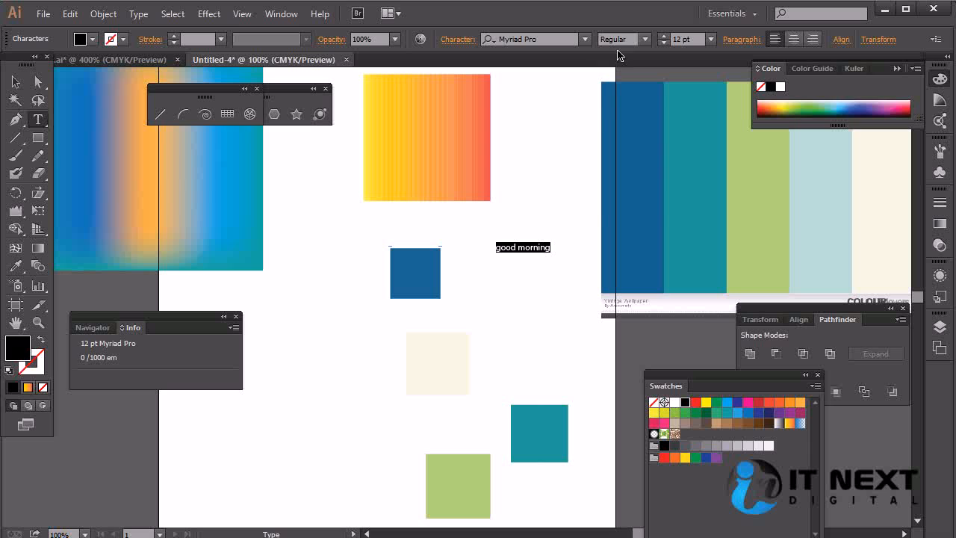
left_click(645, 39)
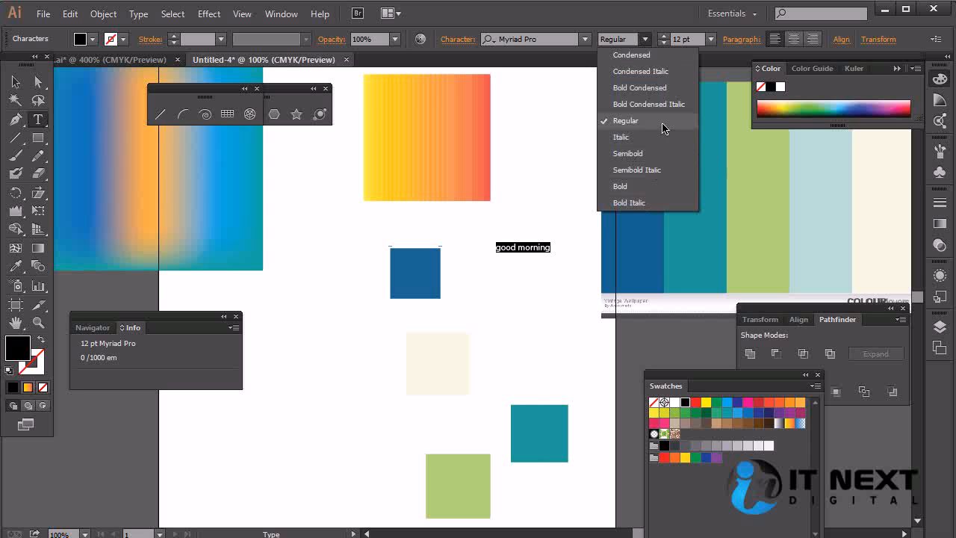
left_click(648, 142)
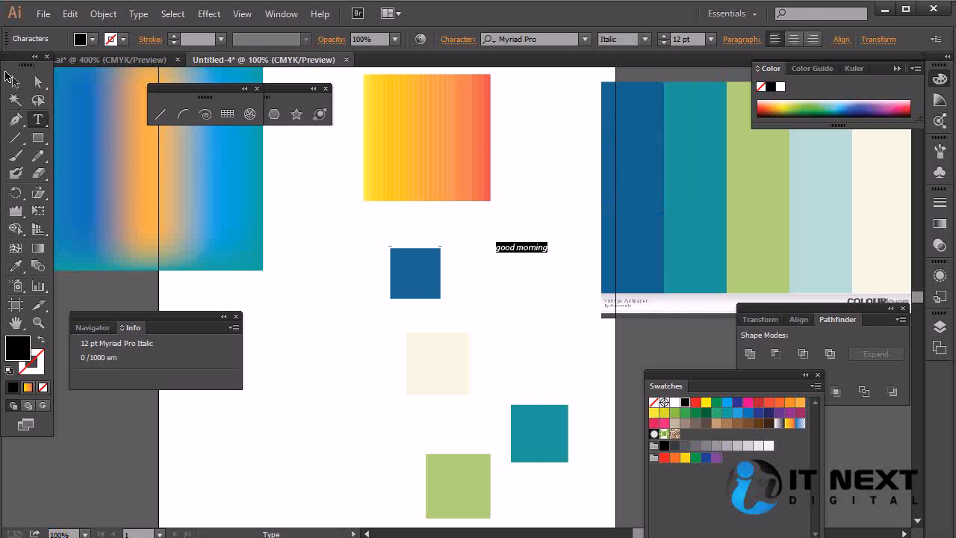
Duplicate the "good morning" text just below the original and set the copy's font style to Regular
left_click(16, 82)
left_click_drag(540, 248, 536, 290)
key("t")
triple_click(537, 291)
left_click(644, 41)
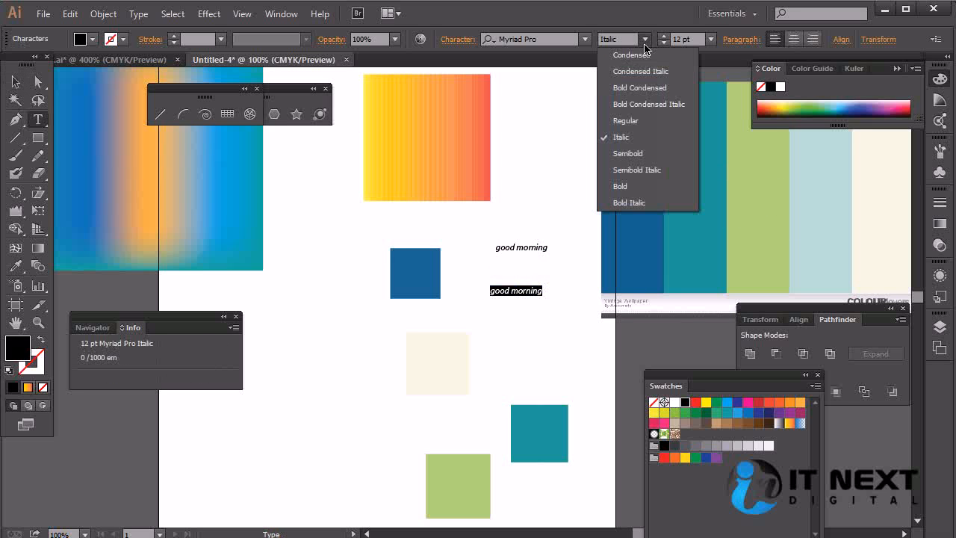
left_click(641, 120)
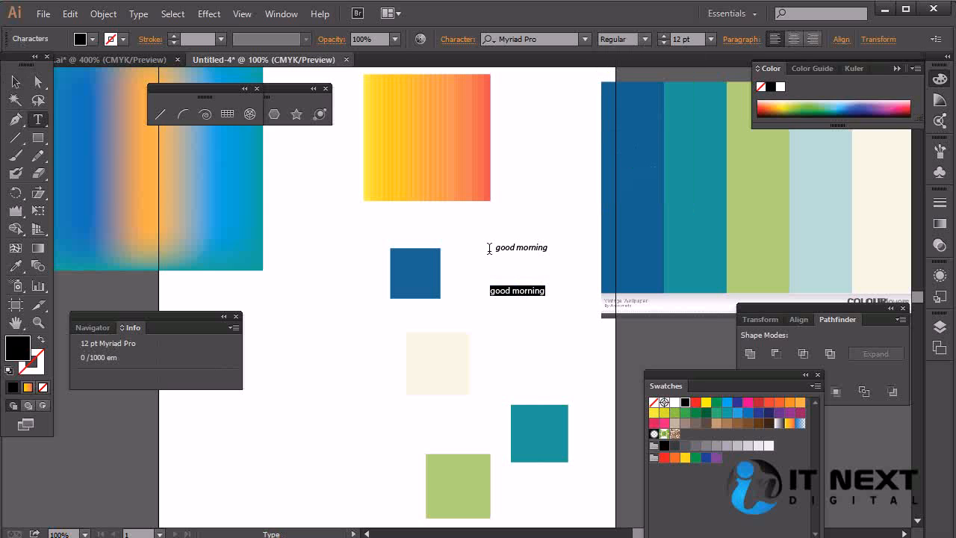
key("Escape")
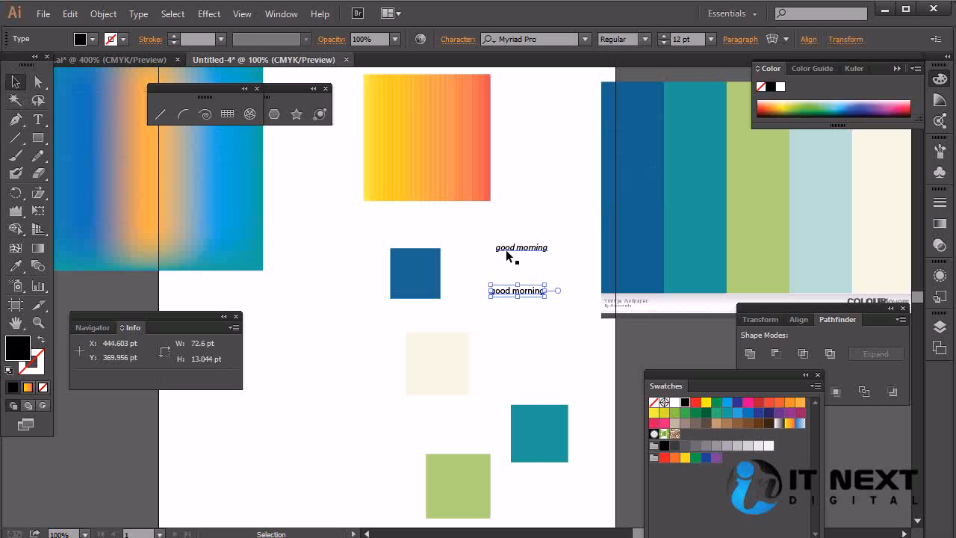
Sample the upper text's italic style onto the lower text with the Eyedropper, and review the Eyedropper options without changing them
key("i")
left_click(538, 245)
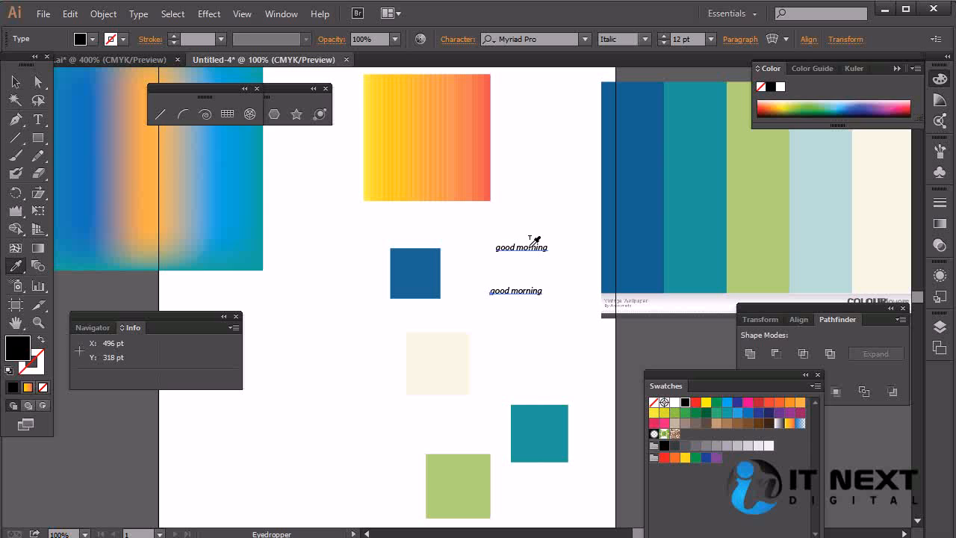
double_click(16, 267)
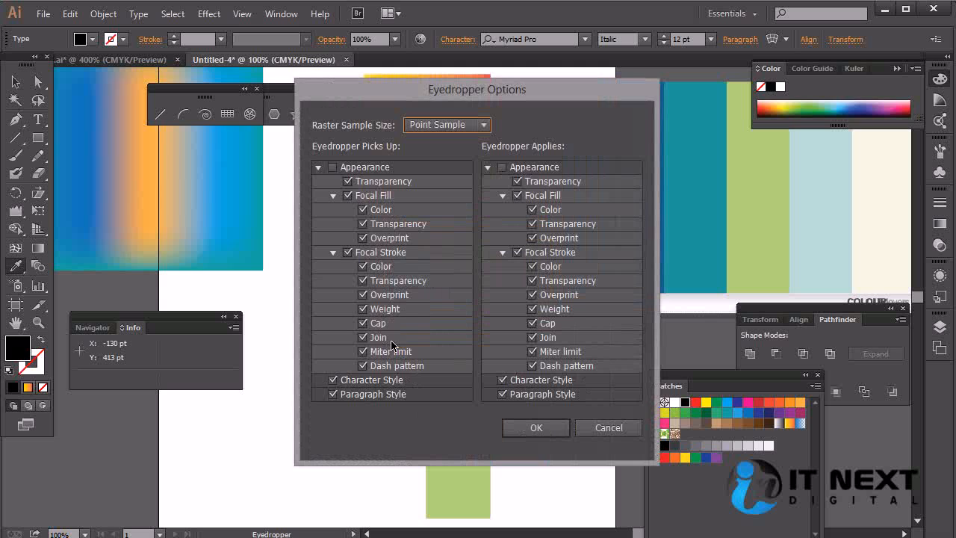
left_click(608, 428)
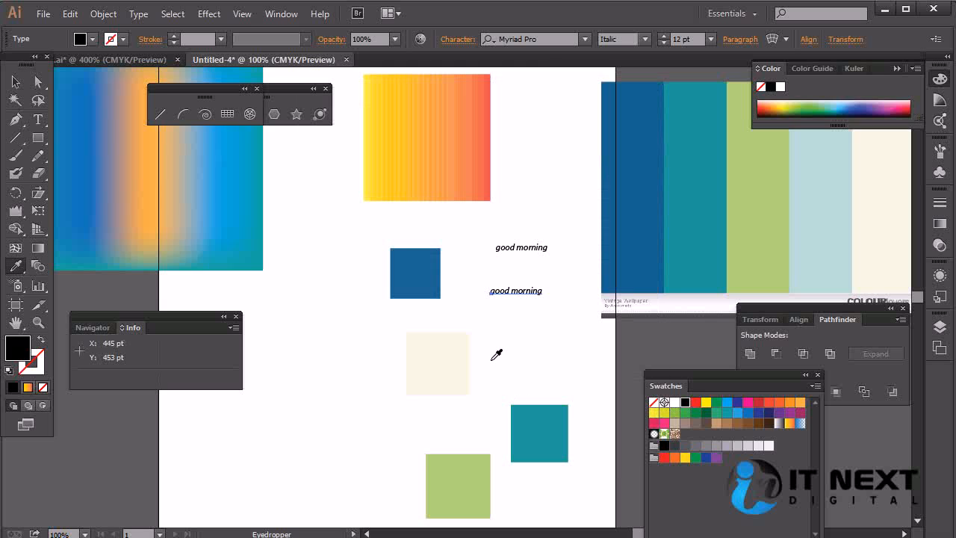
Set the blue square's opacity to 50%
key("ctrl")
left_click(412, 276, "ctrl")
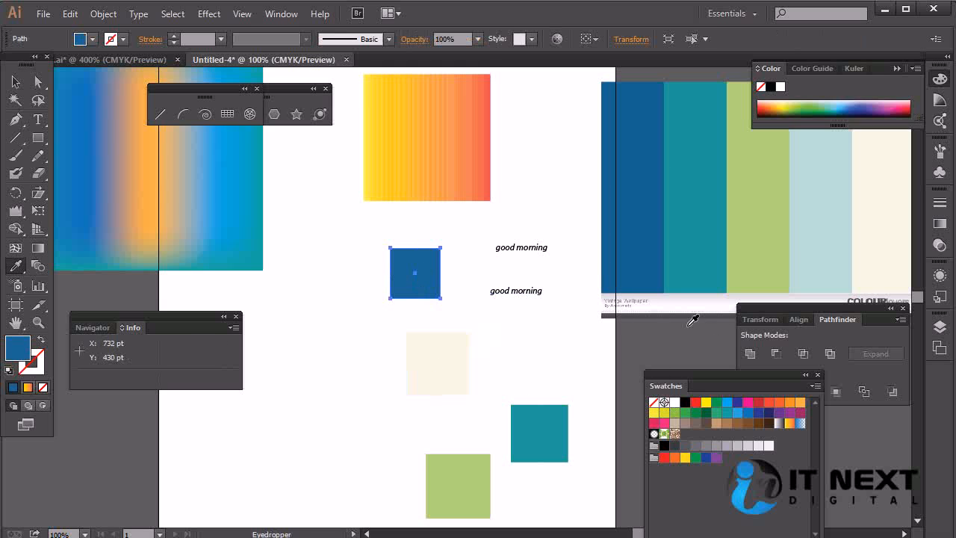
left_click(761, 319)
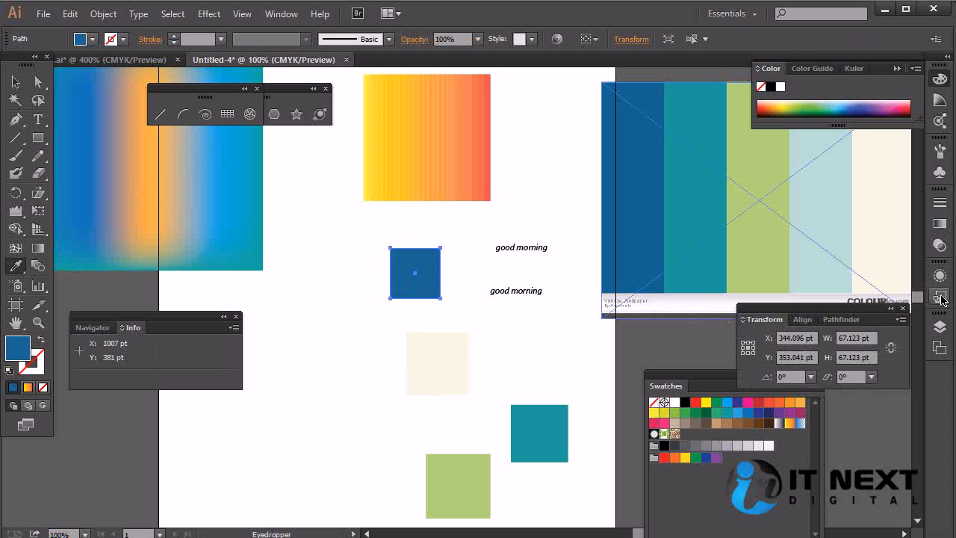
left_click(942, 249)
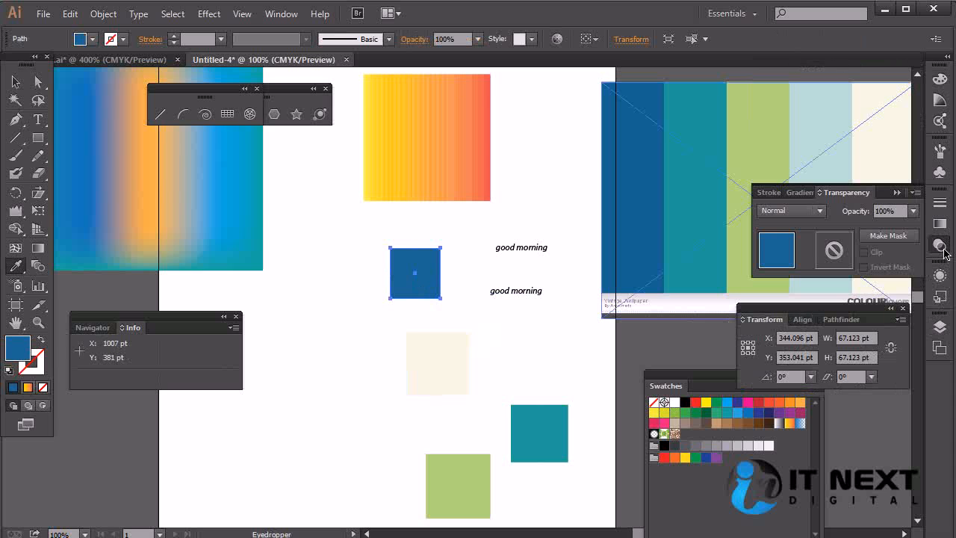
left_click(913, 212)
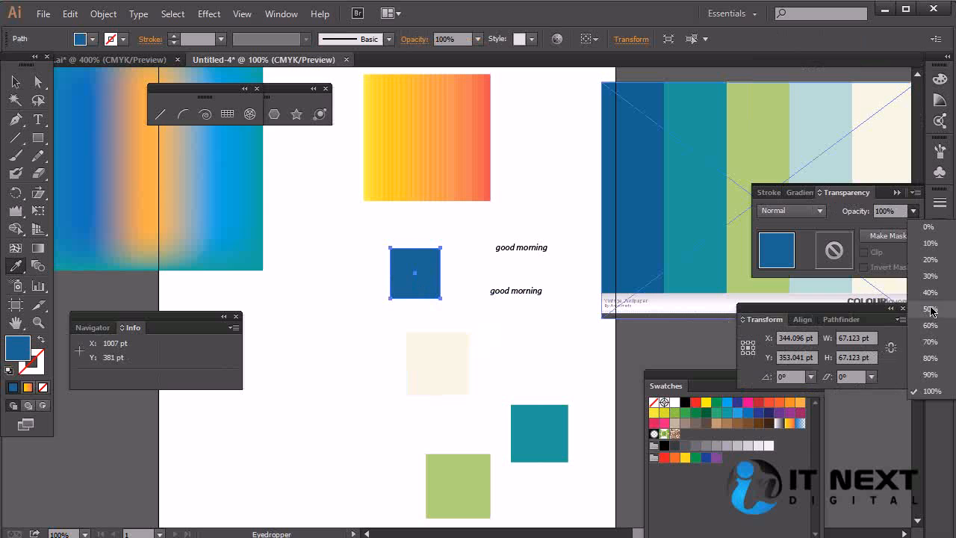
left_click(930, 308)
Duplicate the semi-transparent blue square up and to its left, and the cream square down and to its left, overlapping the originals
left_click(15, 82)
left_click(468, 300)
left_click(427, 286)
left_click_drag(427, 286, 400, 260)
left_click(478, 233)
left_click(453, 348)
left_click_drag(460, 385, 428, 409)
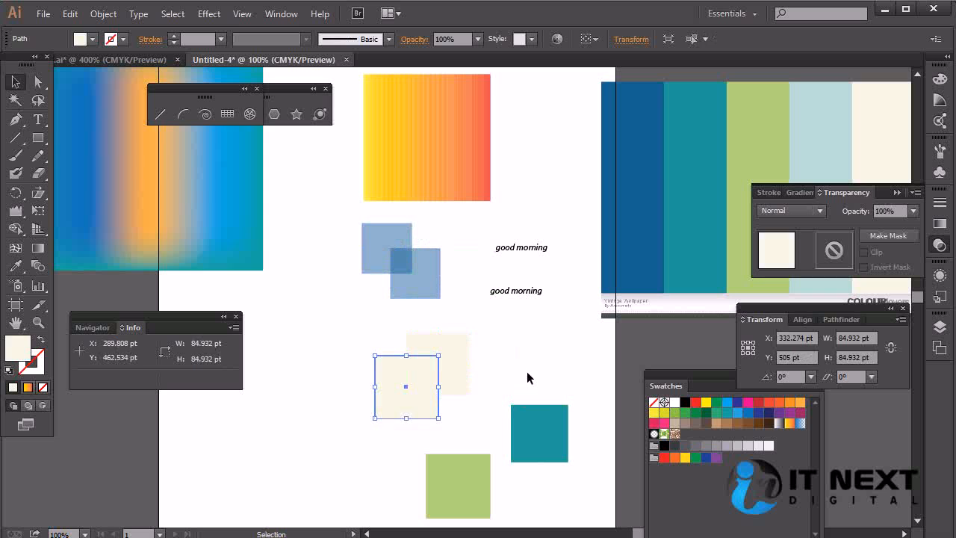
Sample the semi-transparent blue square's fill and opacity onto the cream square's copy with the Eyedropper and clear the selection
left_click(527, 370)
left_click(416, 400)
key("i")
left_click(383, 238)
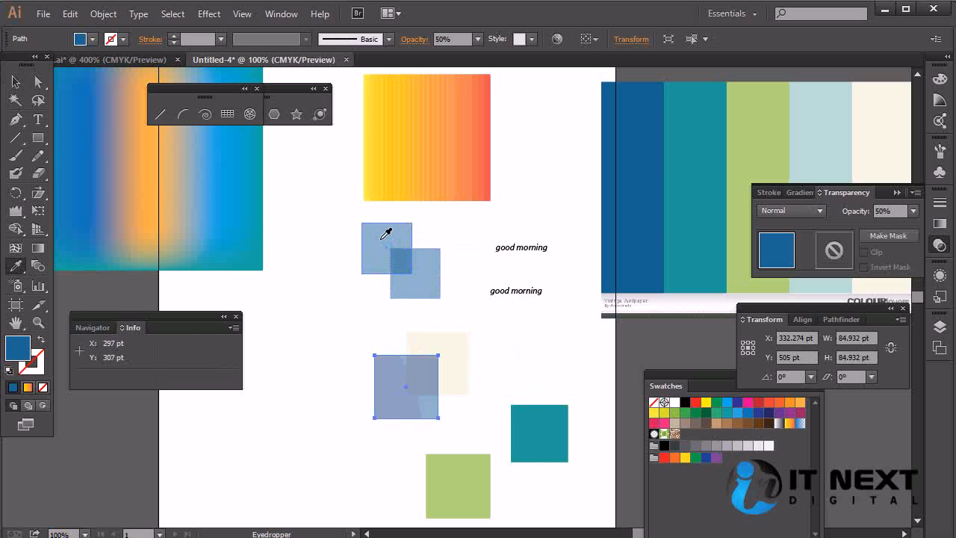
left_click(524, 369, "ctrl")
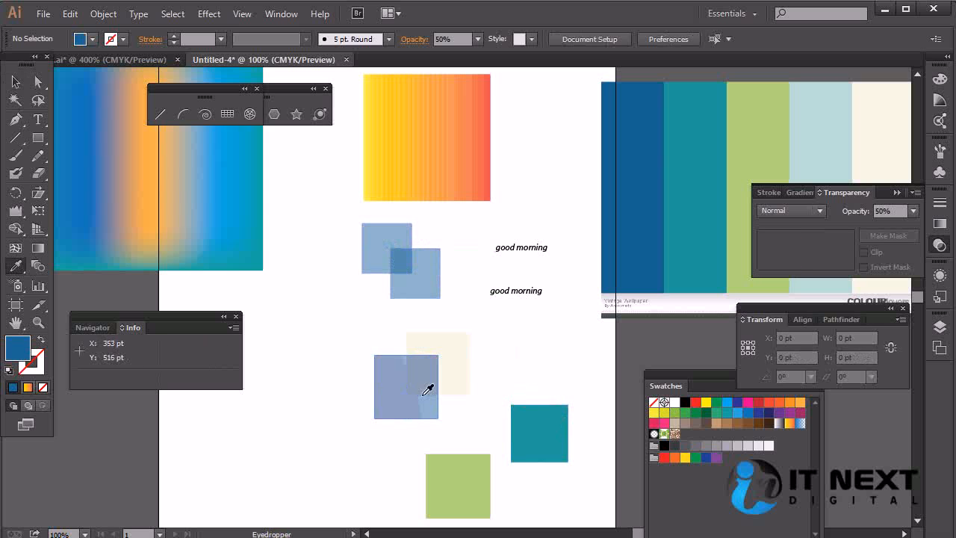